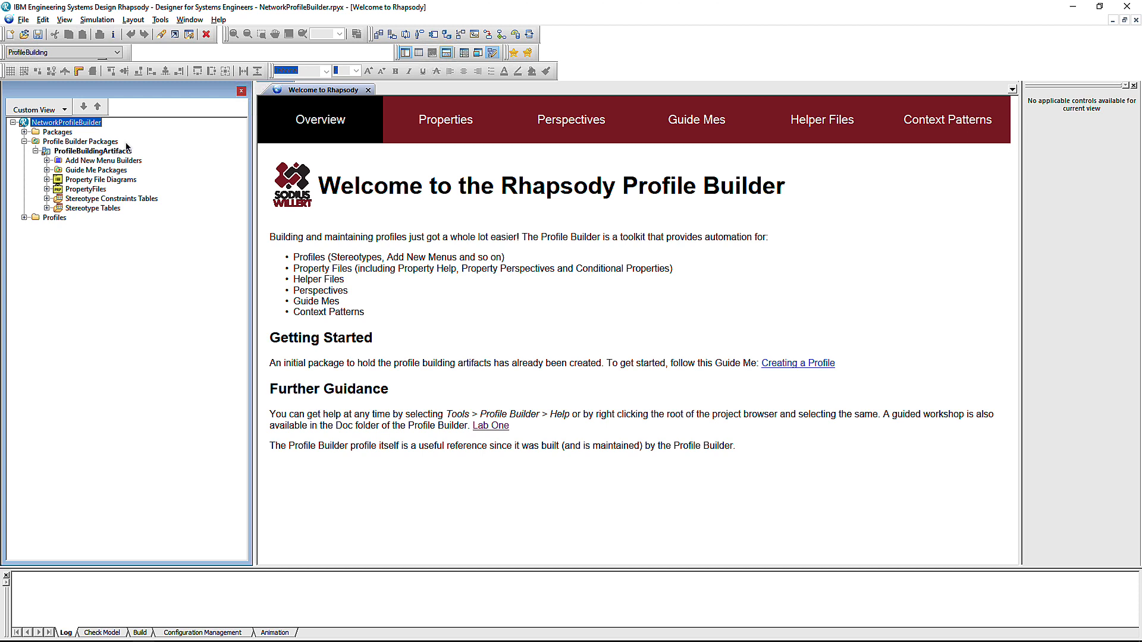
Step: Try out the All and EmptyUI perspectives and switch back to the ProfileBuilding perspective
click(118, 53)
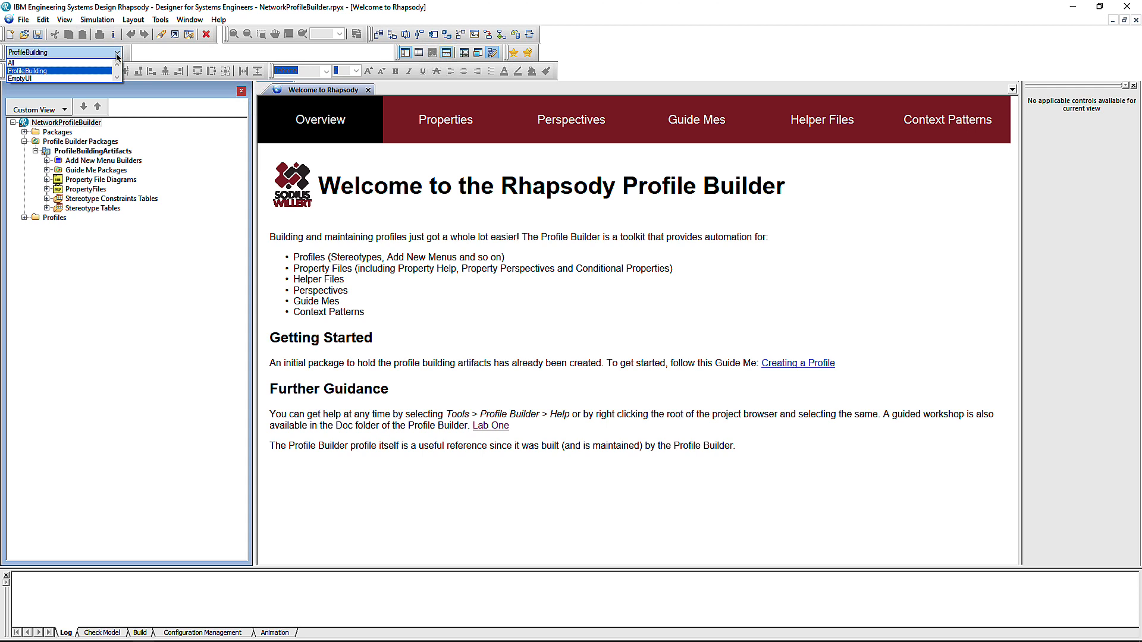
click(97, 62)
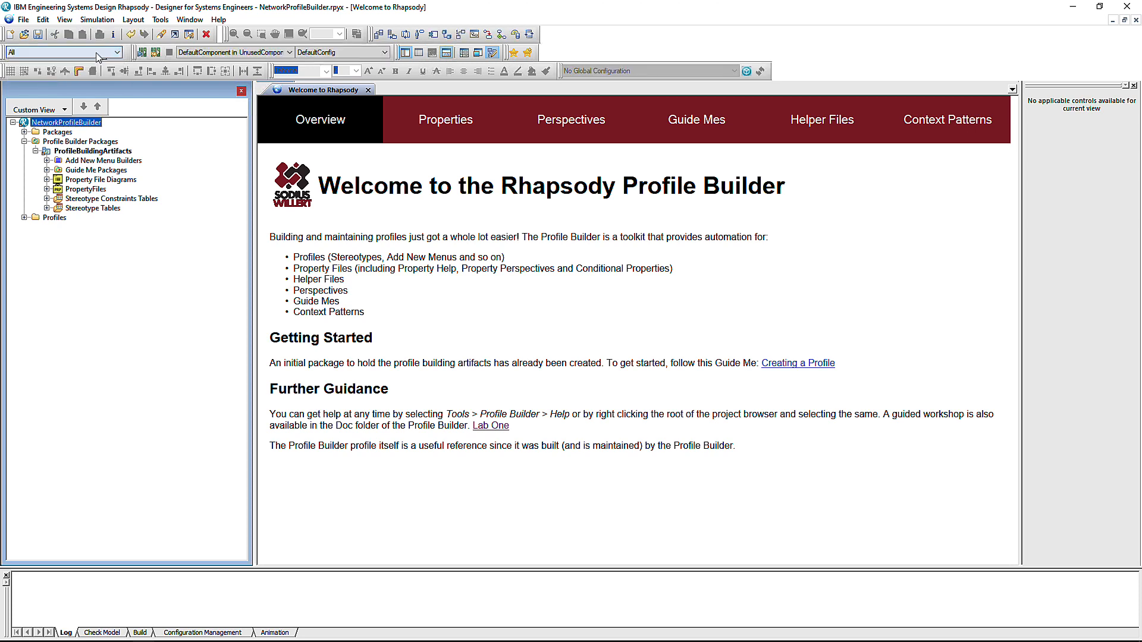
click(96, 52)
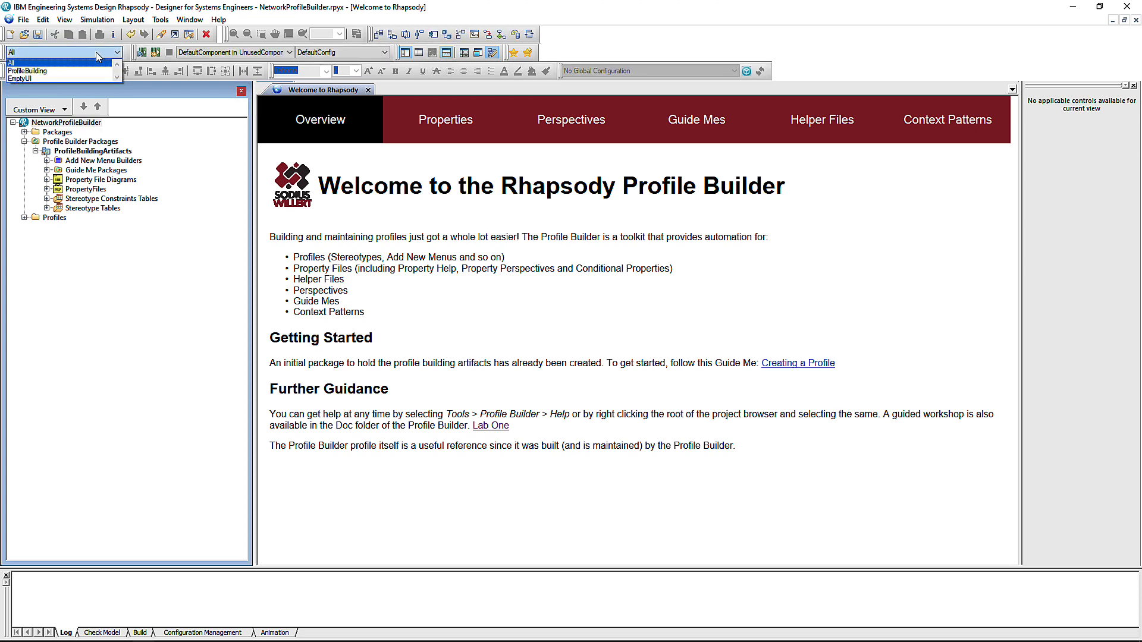
click(43, 79)
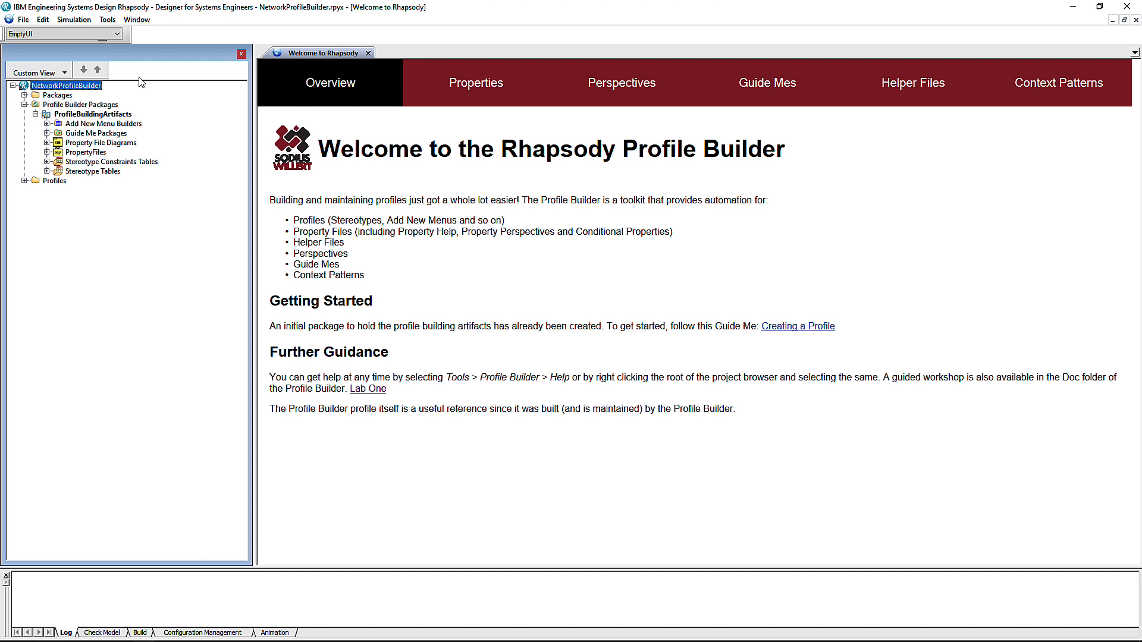
click(92, 33)
click(54, 52)
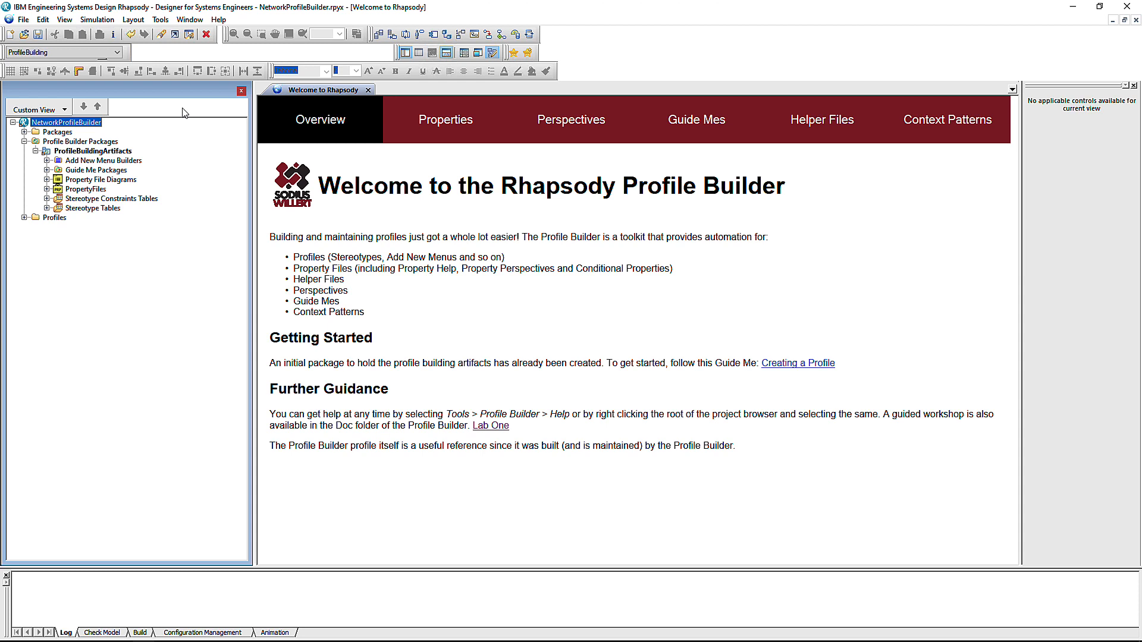
Step: Add a perspective set named "Network Perspectives" to the ProfileBuildingArtifacts package
right_click(117, 151)
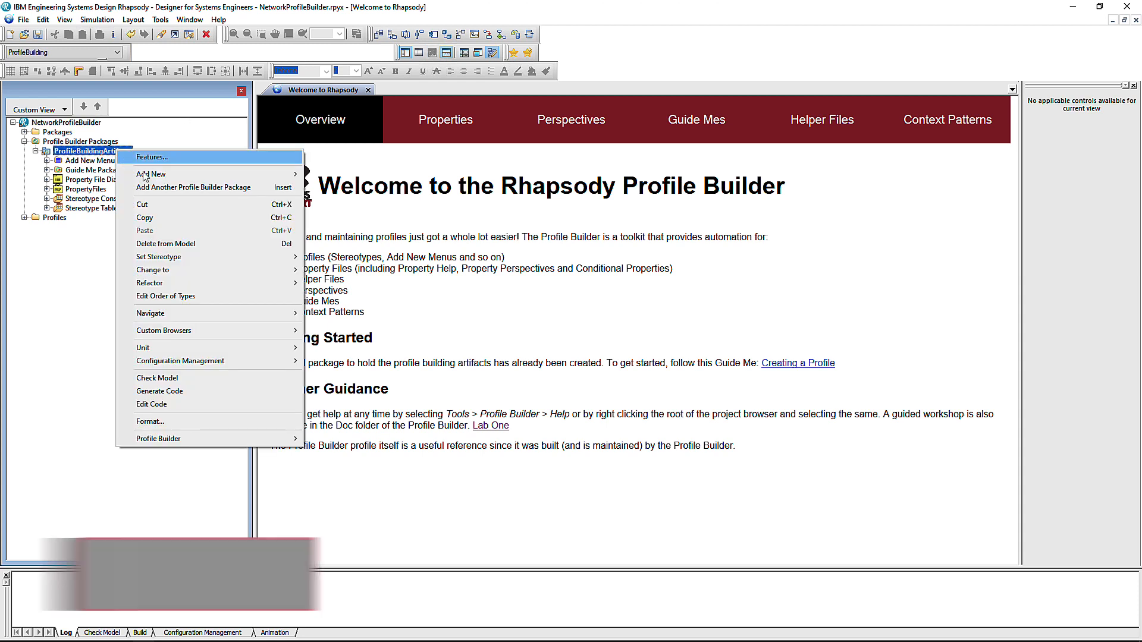
mouse_move(149, 178)
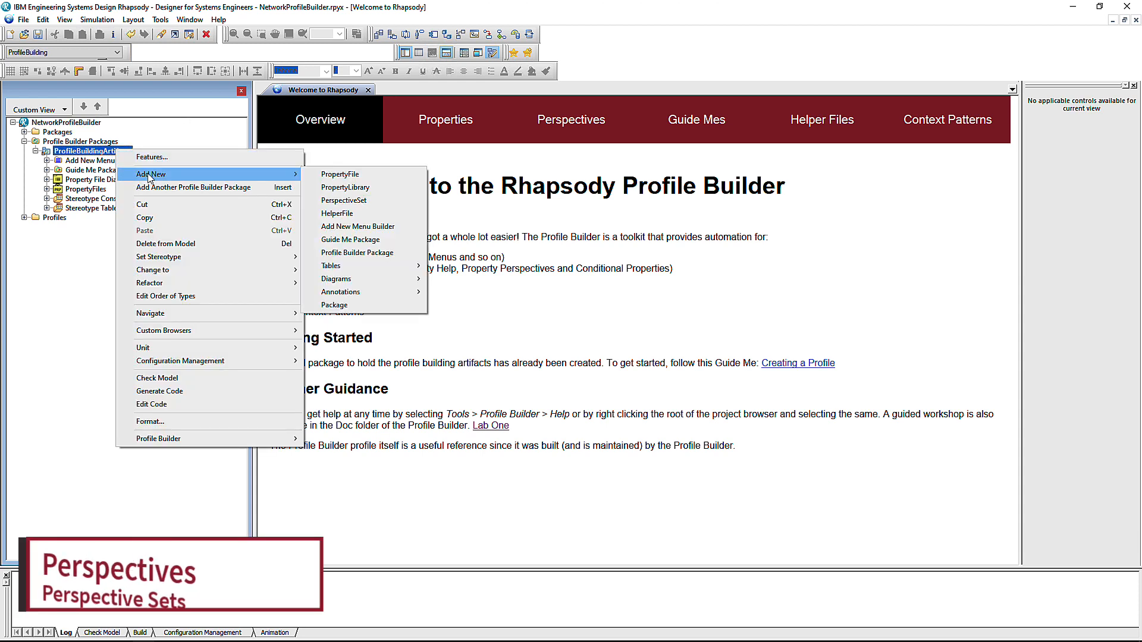
click(357, 201)
text(Ne)
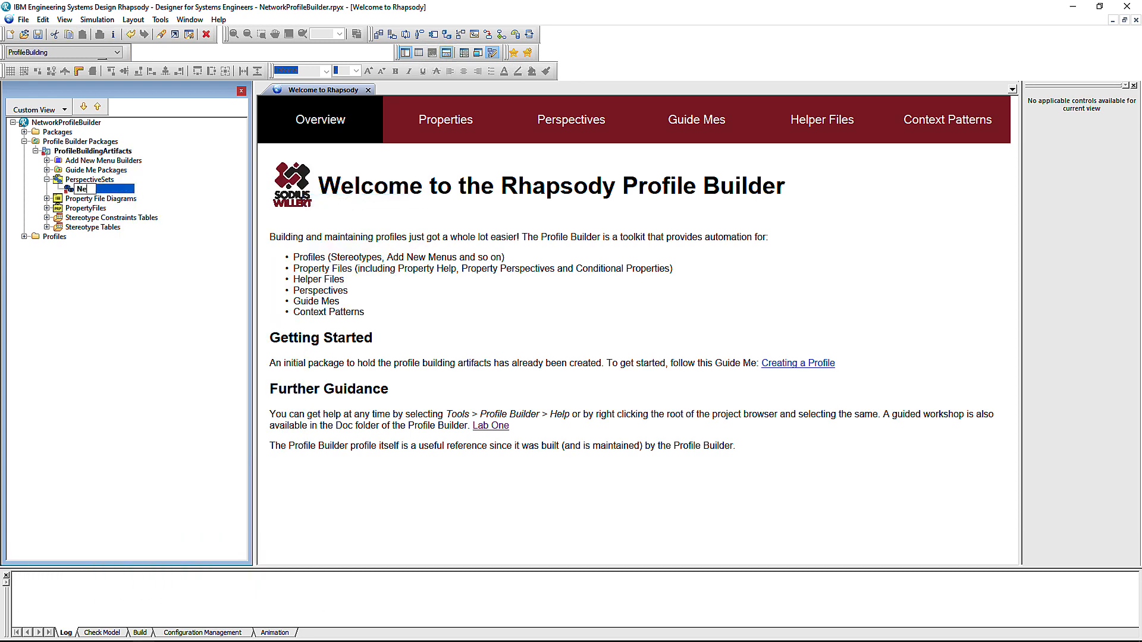
text(twork Perspectives)
key(Return)
Step: Place the Network Perspectives set on the Includes diagram and link Root PRP to it with an includesPerspectiveSet relation
click(47, 198)
double_click(90, 208)
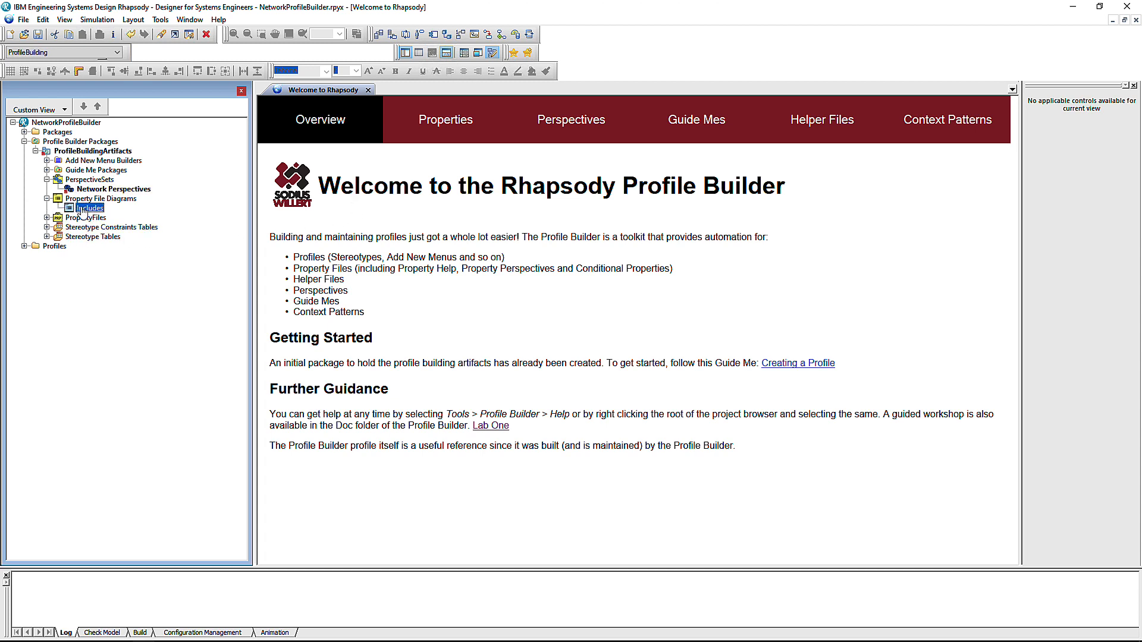
drag(113, 189, 586, 180)
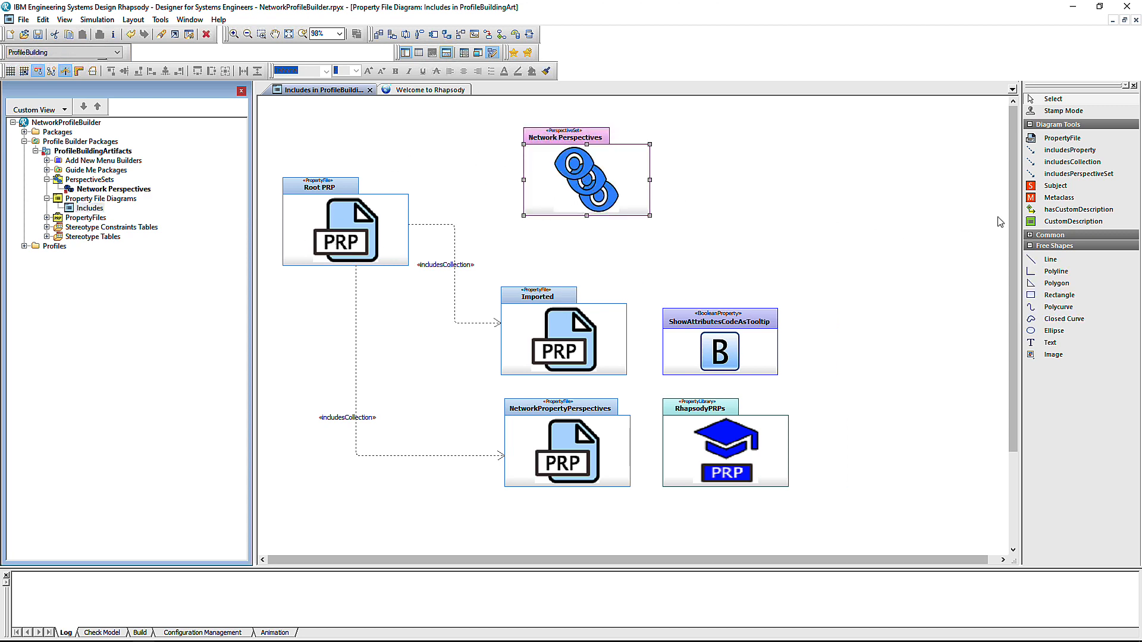
click(1078, 174)
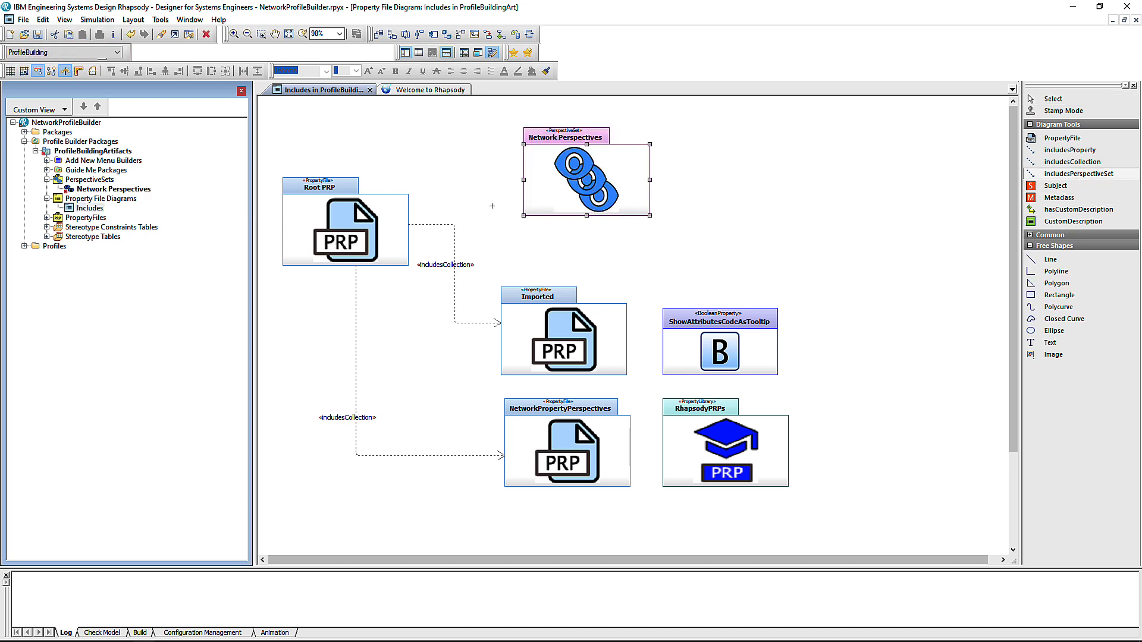
click(402, 208)
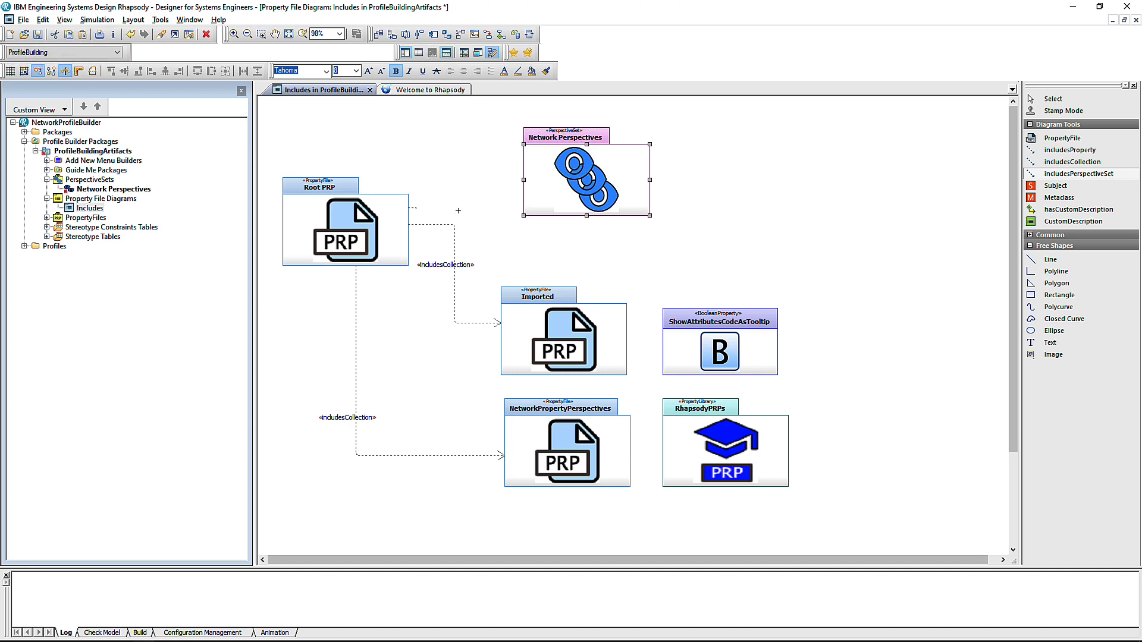
click(559, 180)
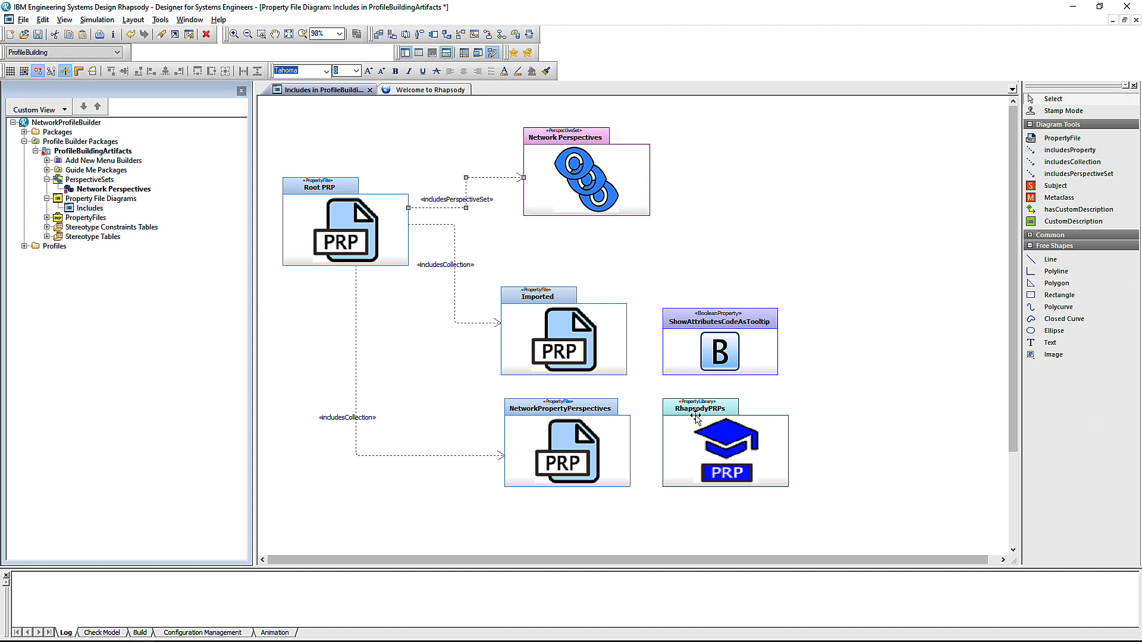
Step: Add a Perspective Diagram named "Perspectives" to the Network Perspectives set
click(142, 192)
right_click(143, 194)
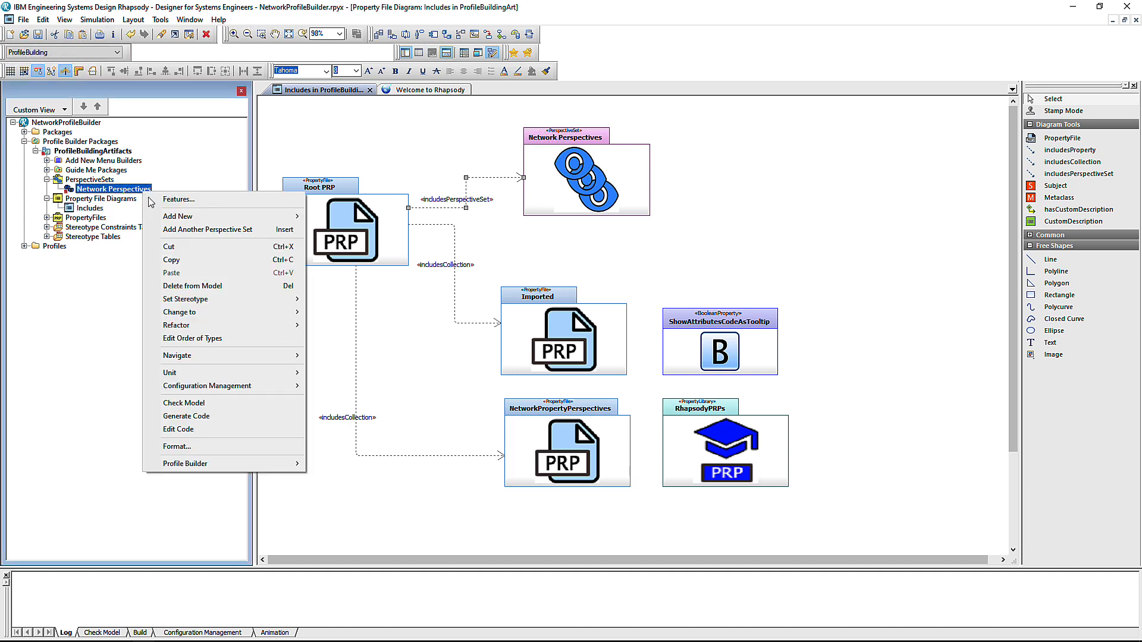
mouse_move(178, 219)
click(343, 230)
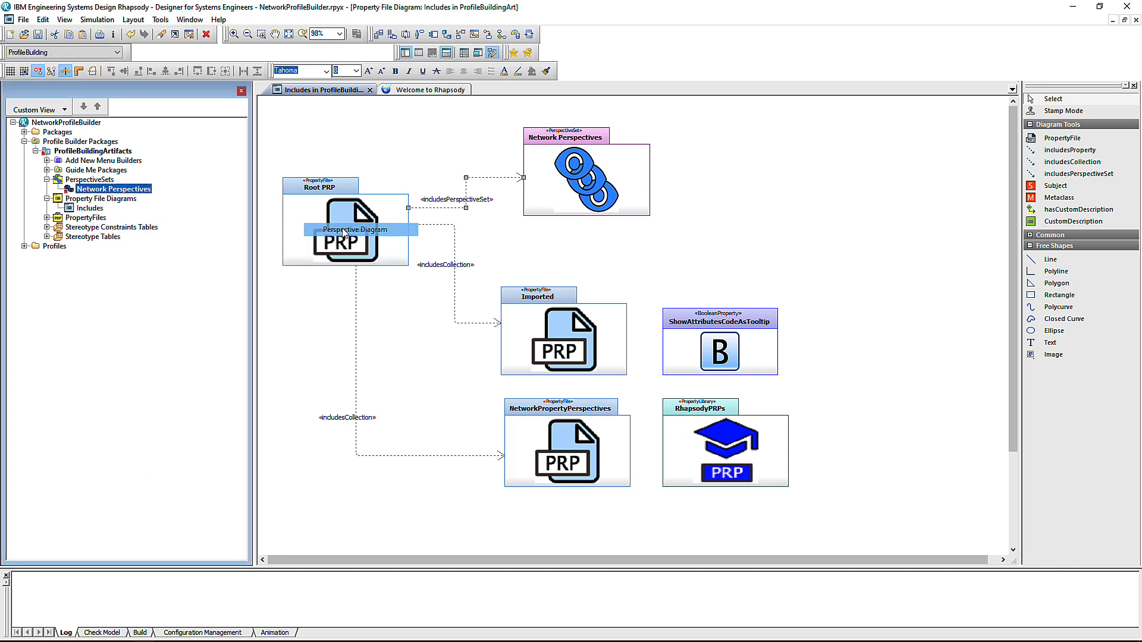
text(Perspectives)
key(Return)
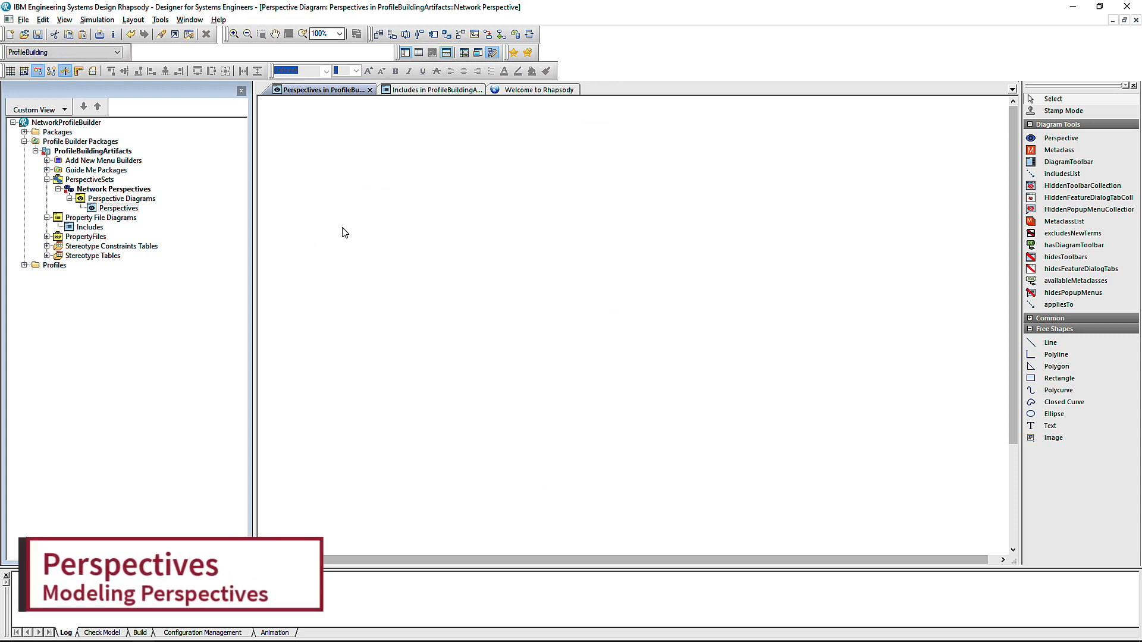
Step: Create two perspectives on the Perspectives diagram, "Networking" and, below it, "NoFilter"
click(1062, 138)
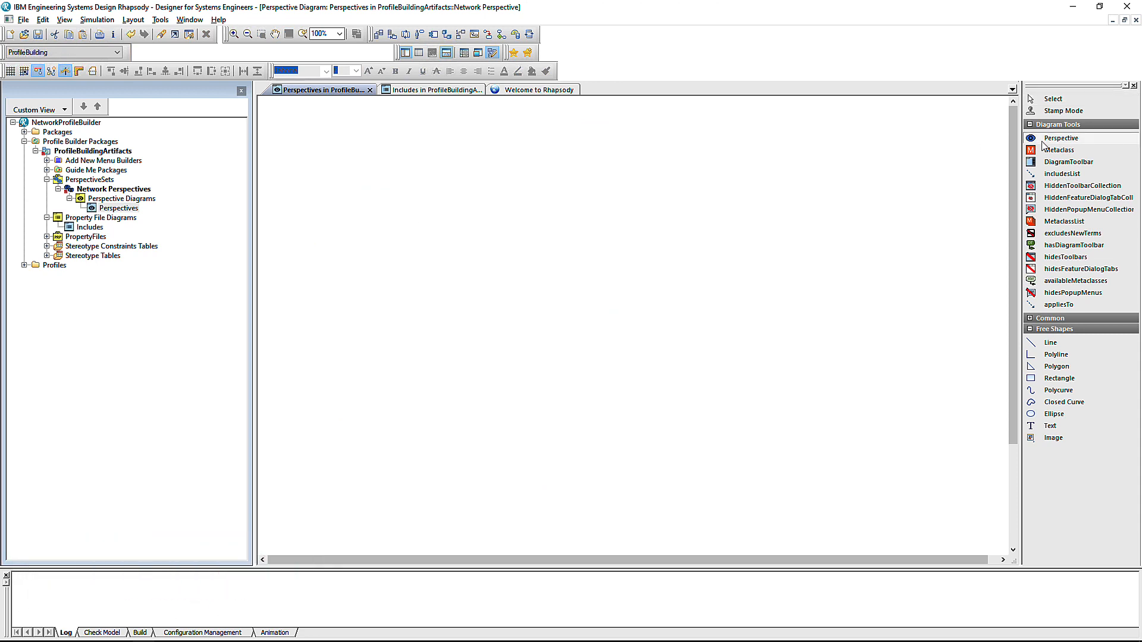
click(365, 189)
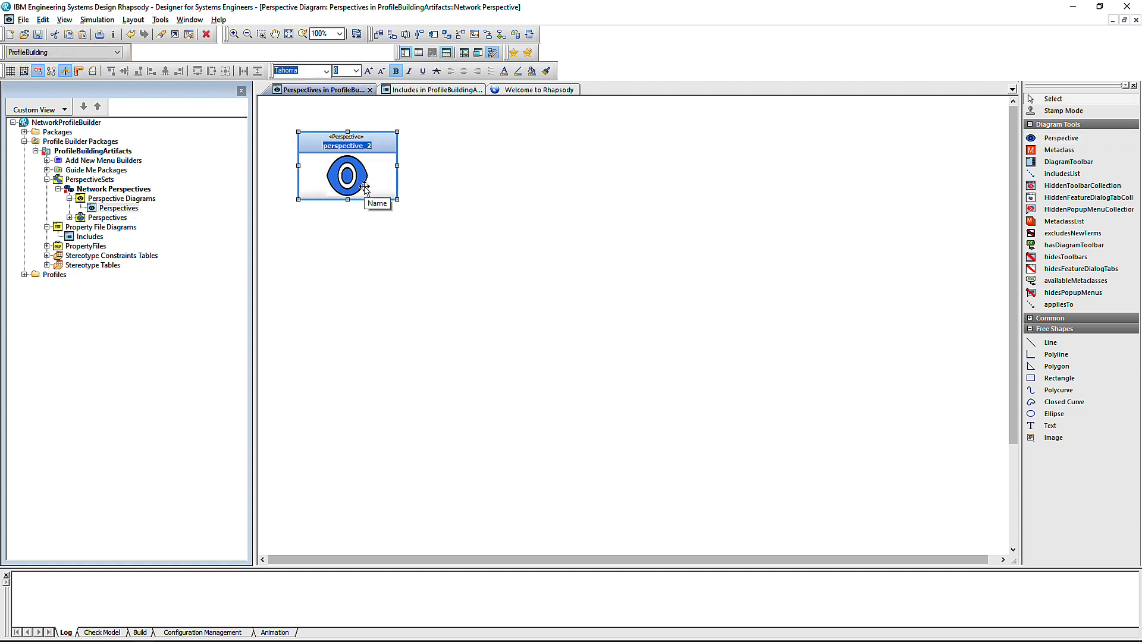
text(Networking)
click(1031, 139)
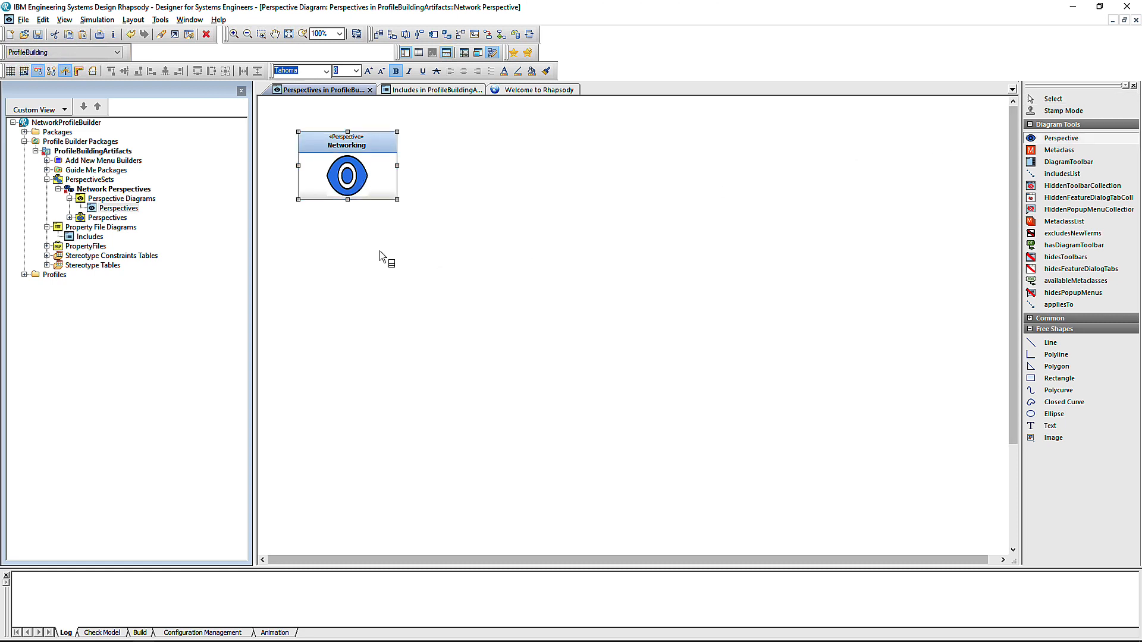
click(339, 256)
text(No)
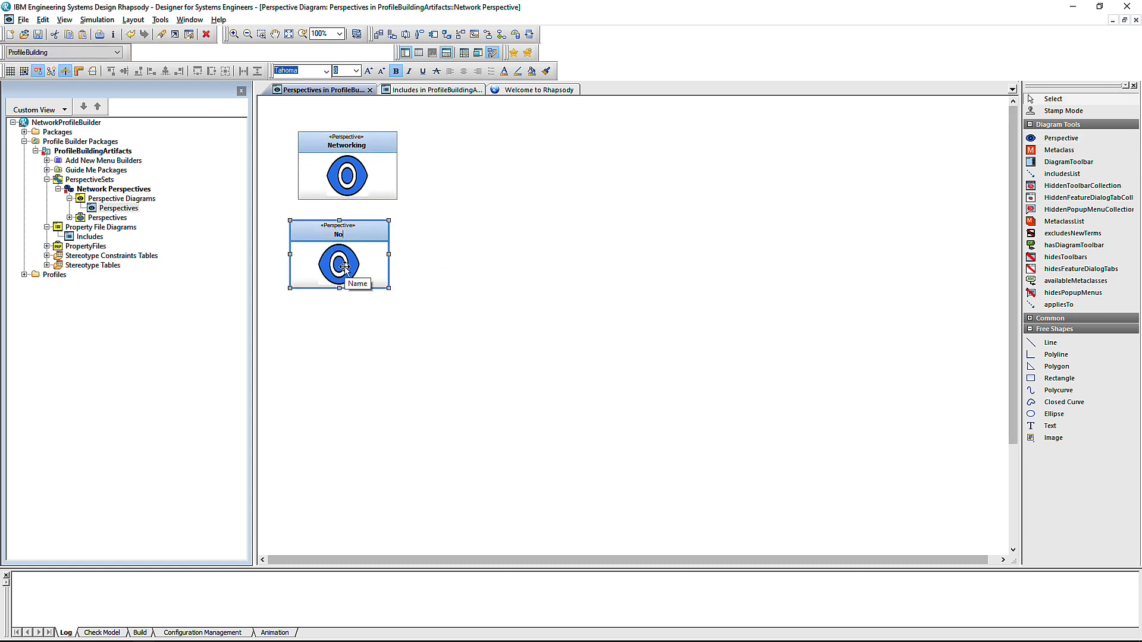
text(Filter)
key(Return)
Step: Remove NoFilter from the diagram view only, keeping it in the model, and expand the Perspectives category in the browser
right_click(345, 267)
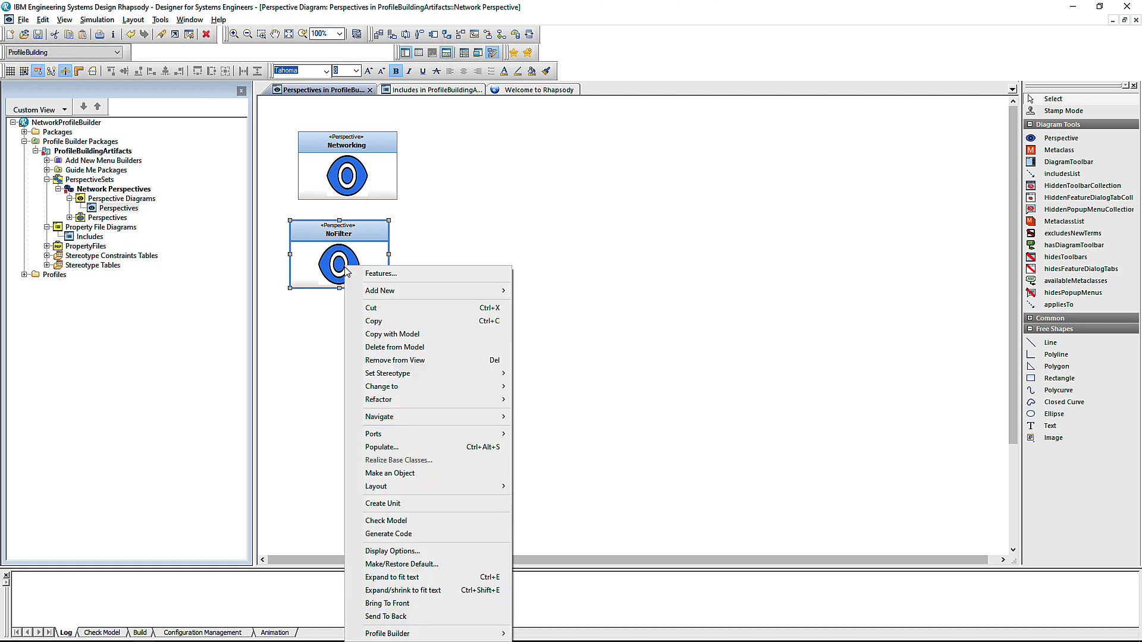
click(410, 360)
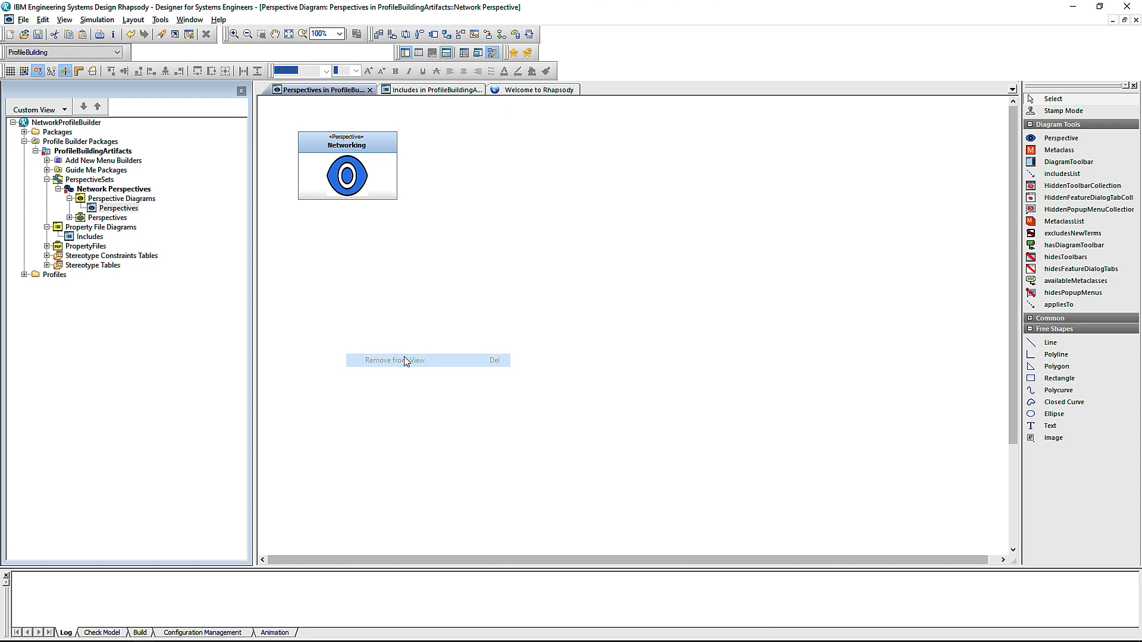
click(70, 217)
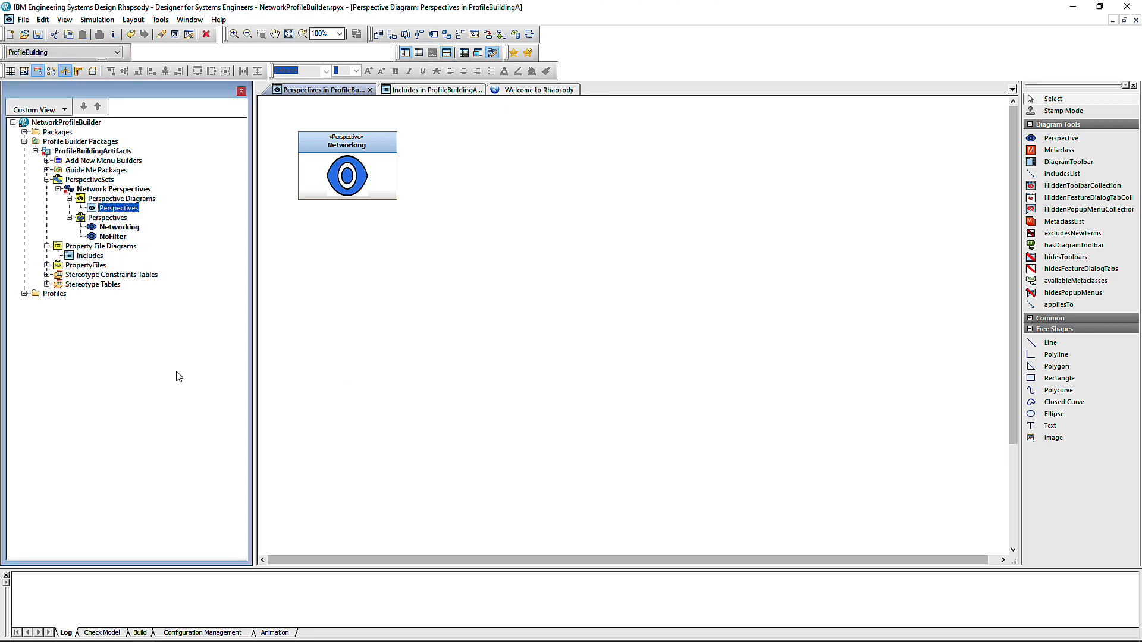
Step: In the Networking perspective's tags, enable isDefaultPerspective and showHint, disable showCommonToolbox and showFreeShapesToolbox, and save the project
double_click(382, 194)
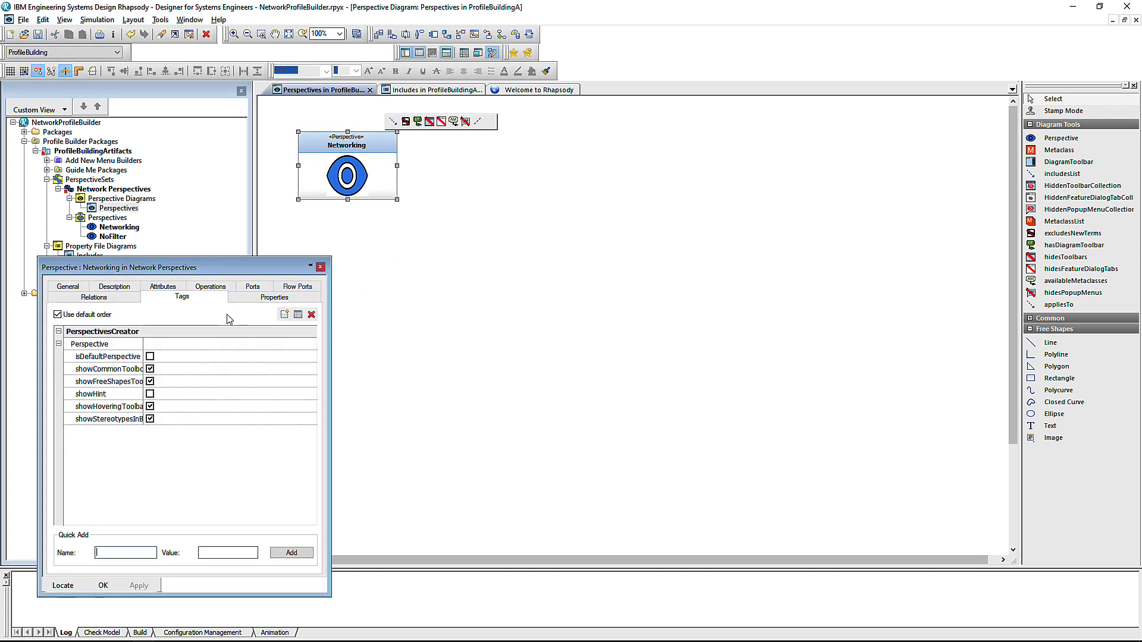
double_click(144, 342)
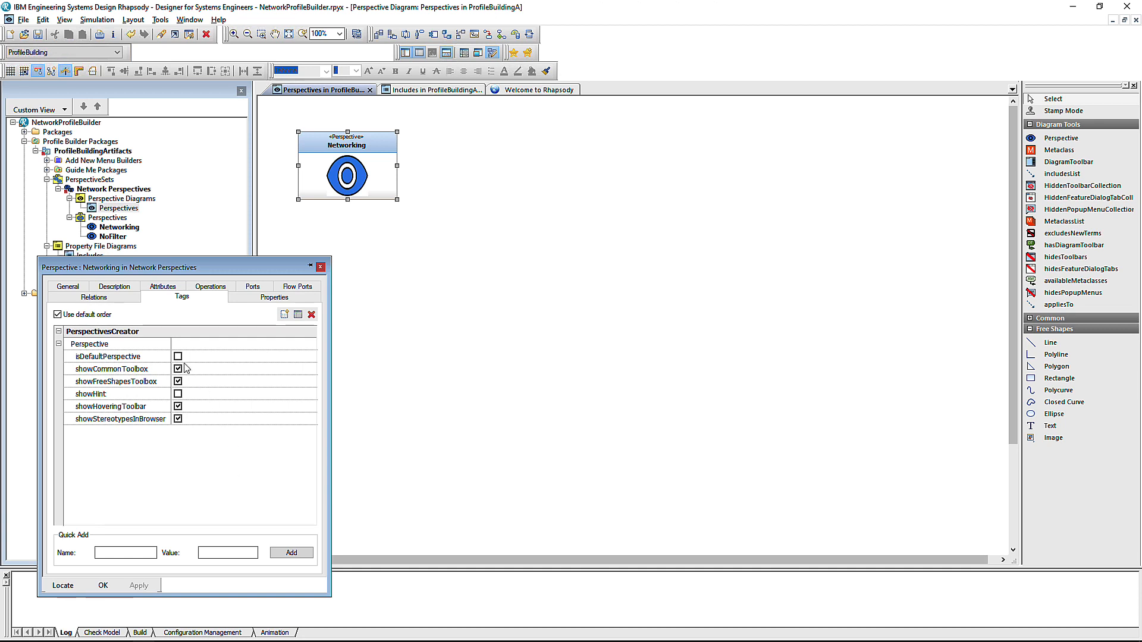
click(178, 357)
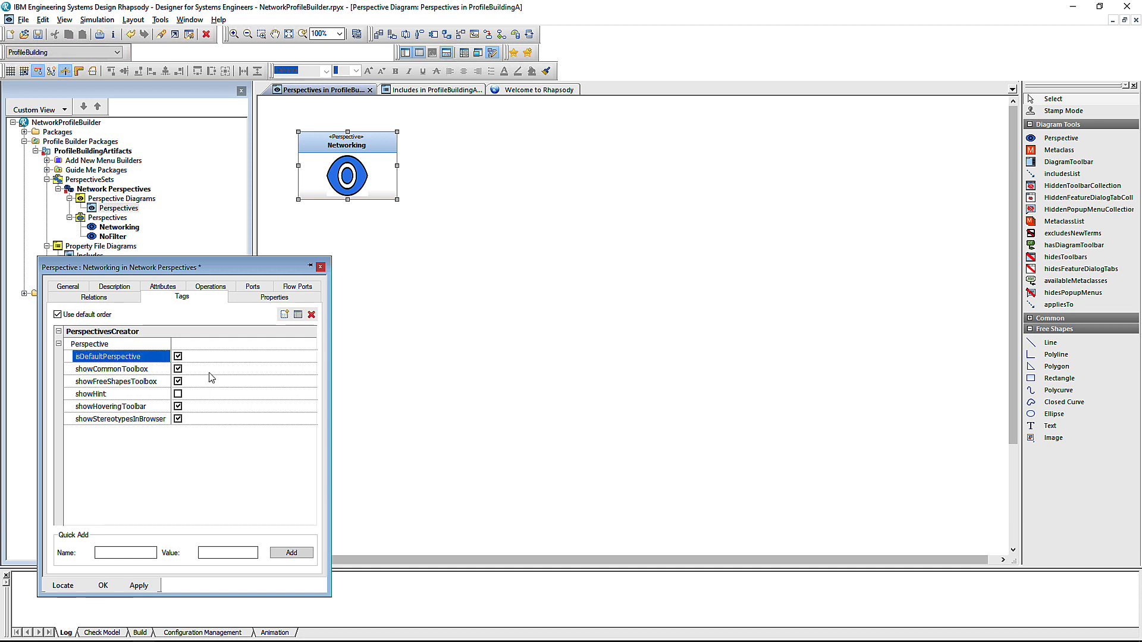
click(177, 393)
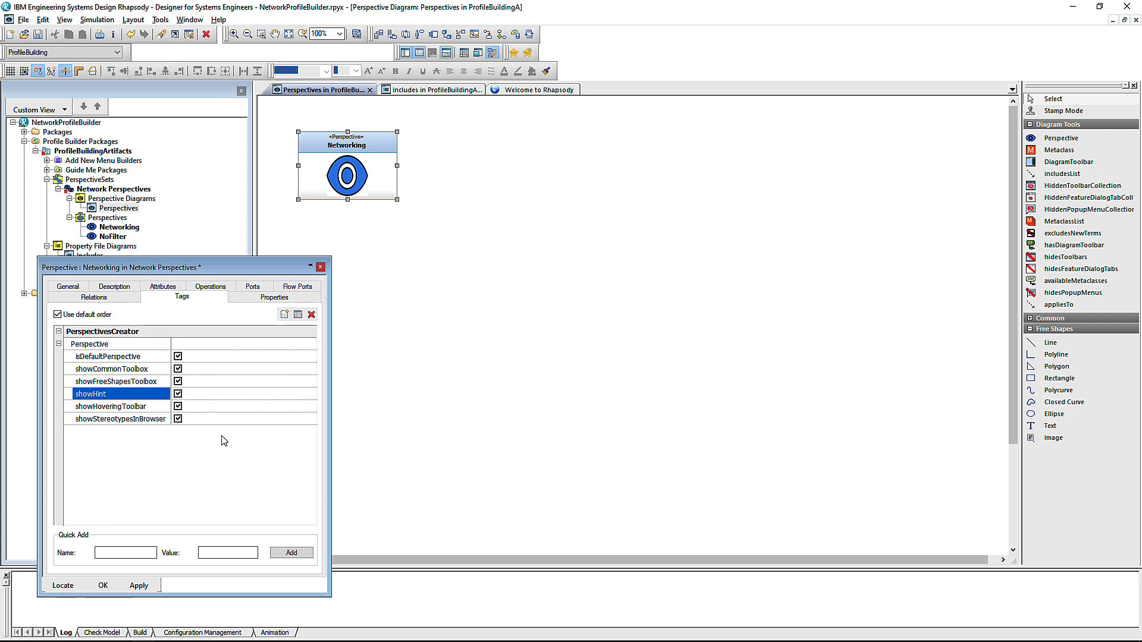
click(178, 369)
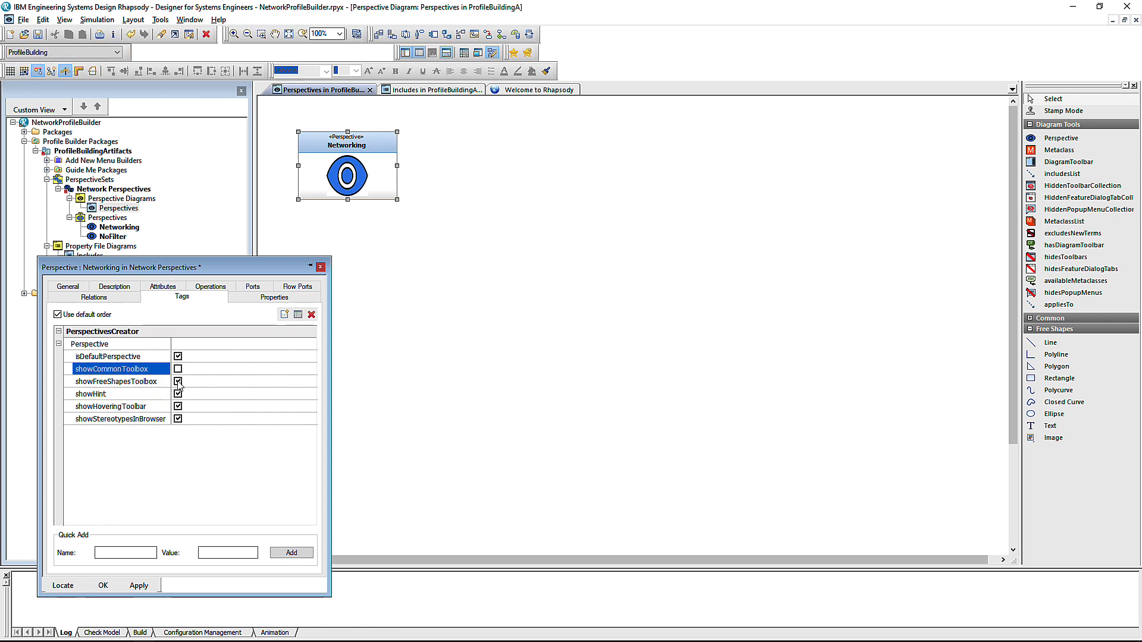
click(178, 381)
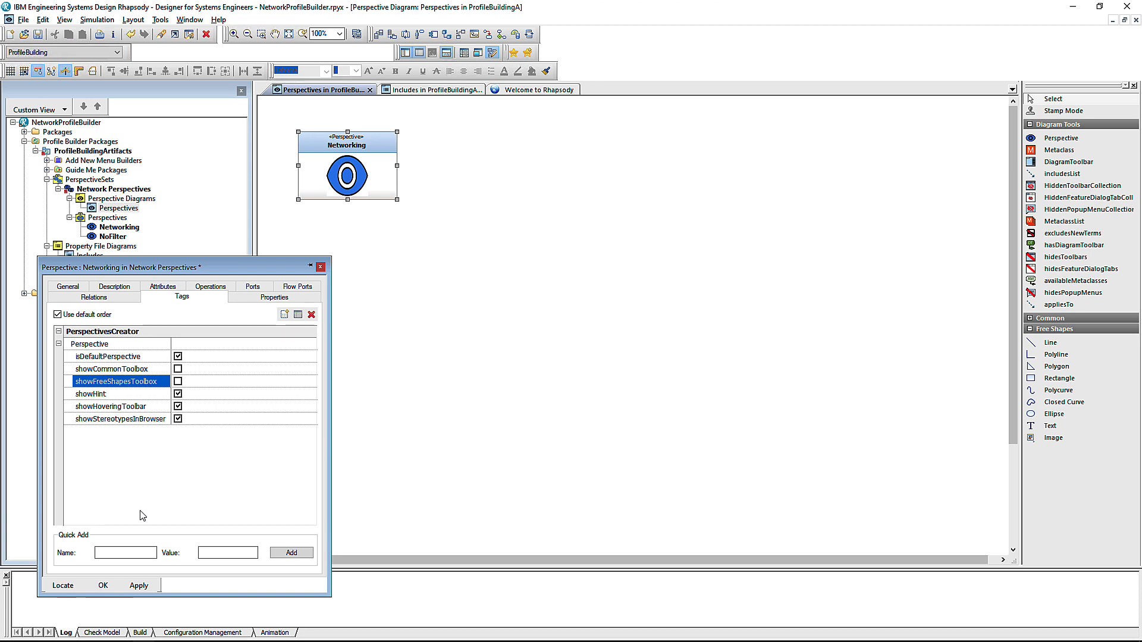
click(102, 585)
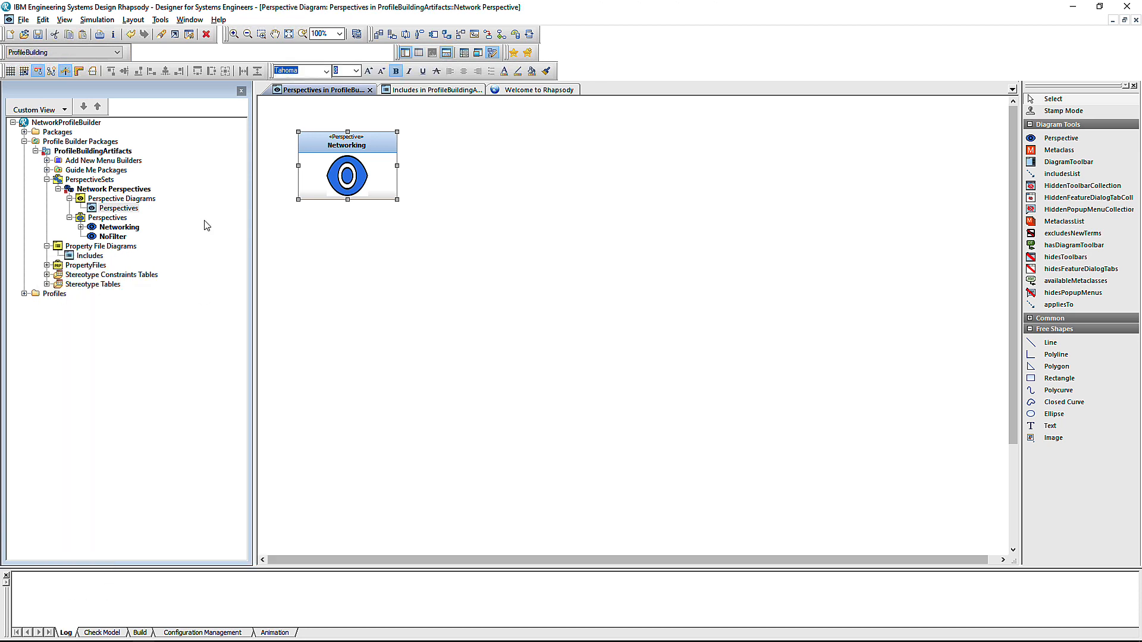
click(38, 34)
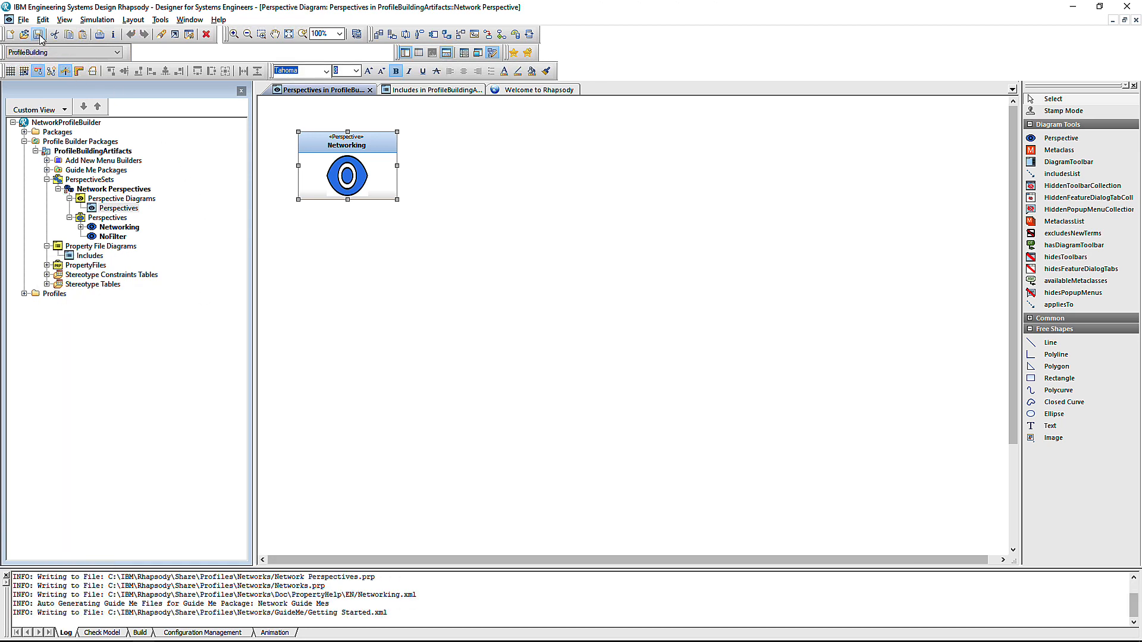
Step: Create a new project named UserProject in C:\Work\UserProject with the Networks project type, allowing the missing directory to be made
click(23, 20)
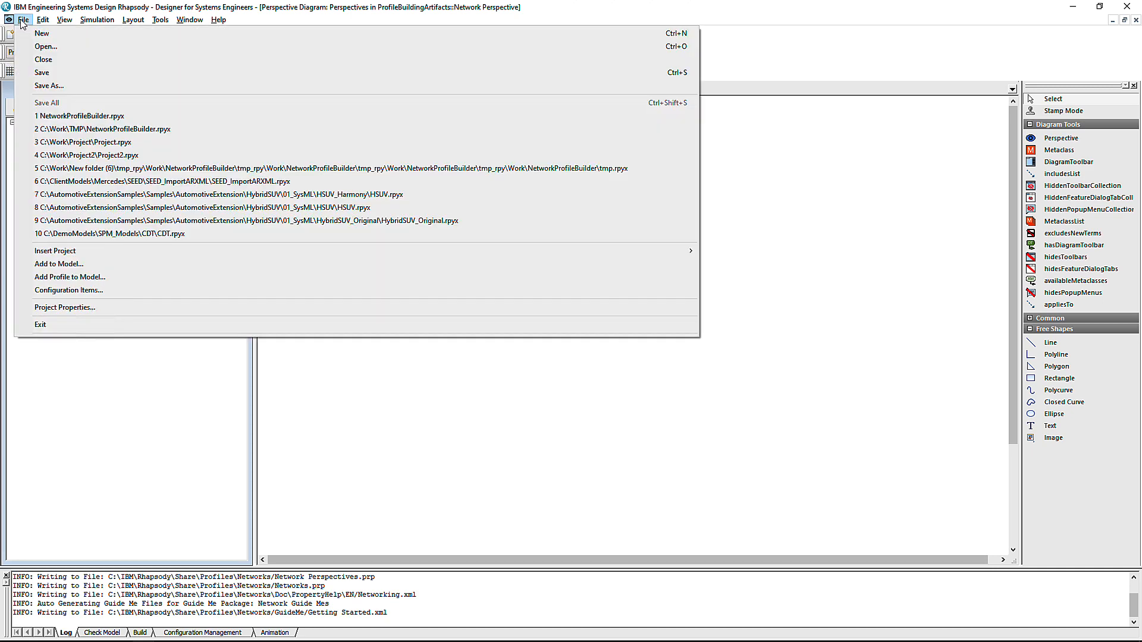
click(42, 35)
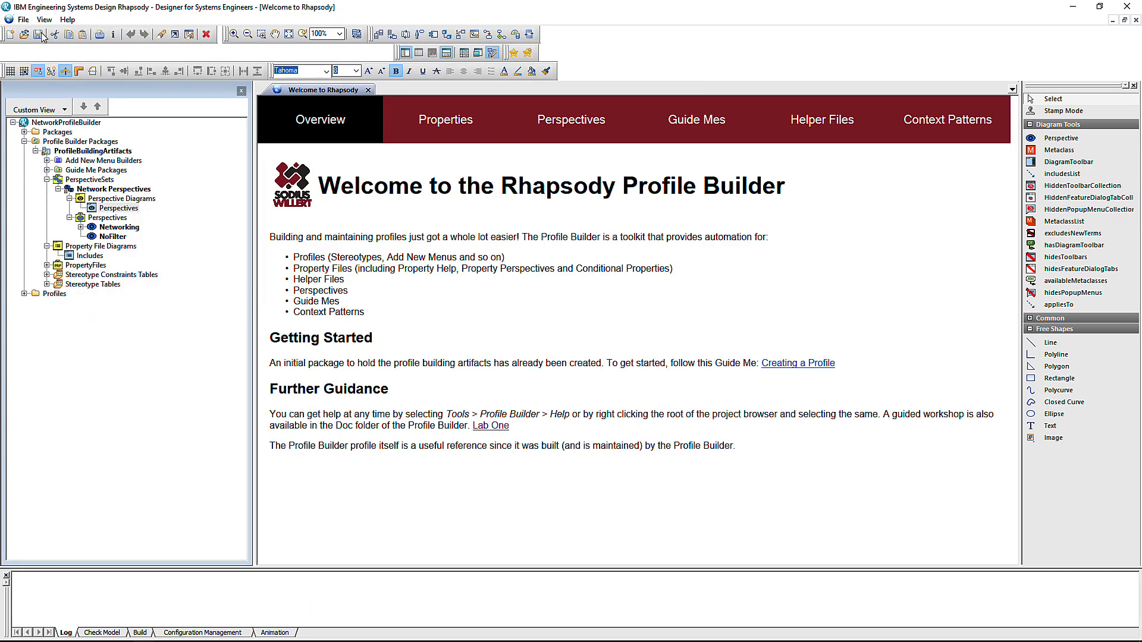
text(UserProject)
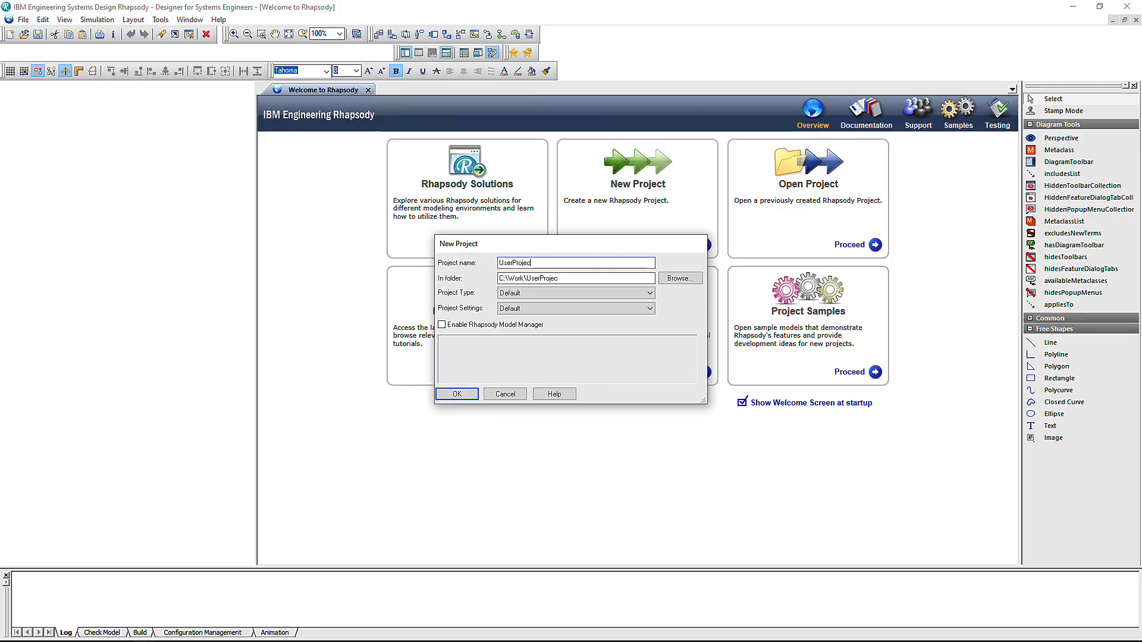
click(605, 296)
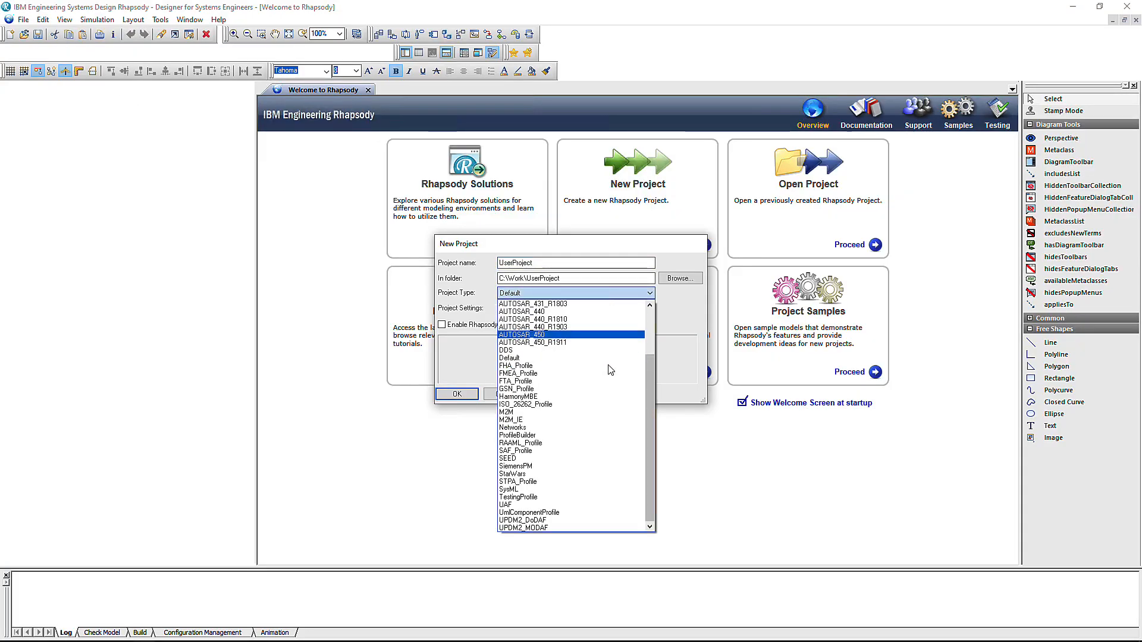
click(523, 433)
click(460, 394)
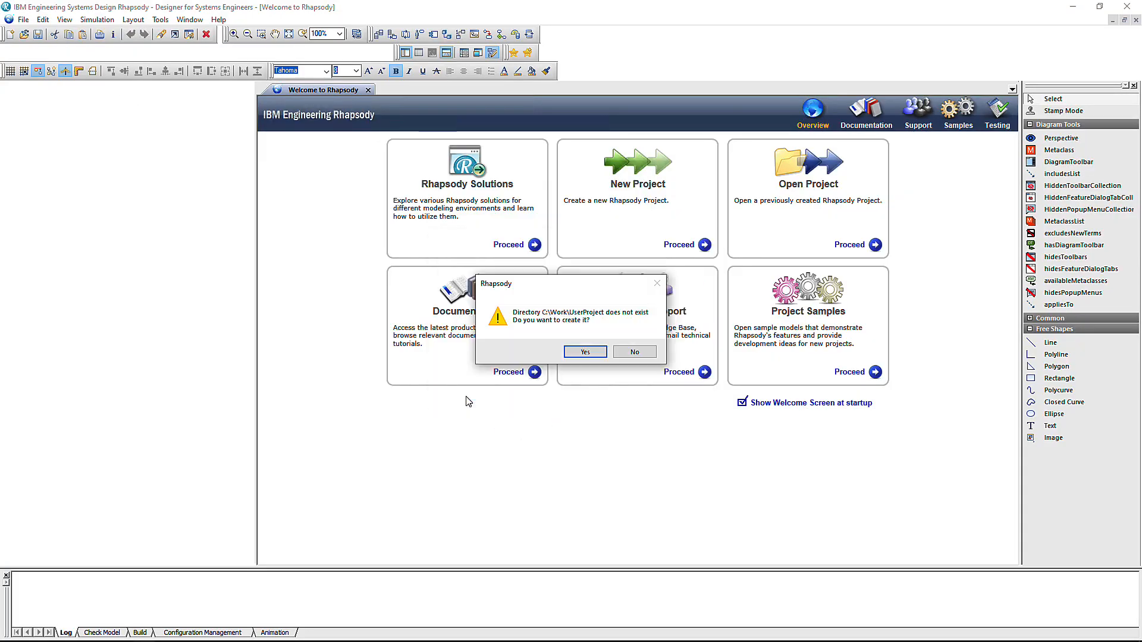
click(584, 356)
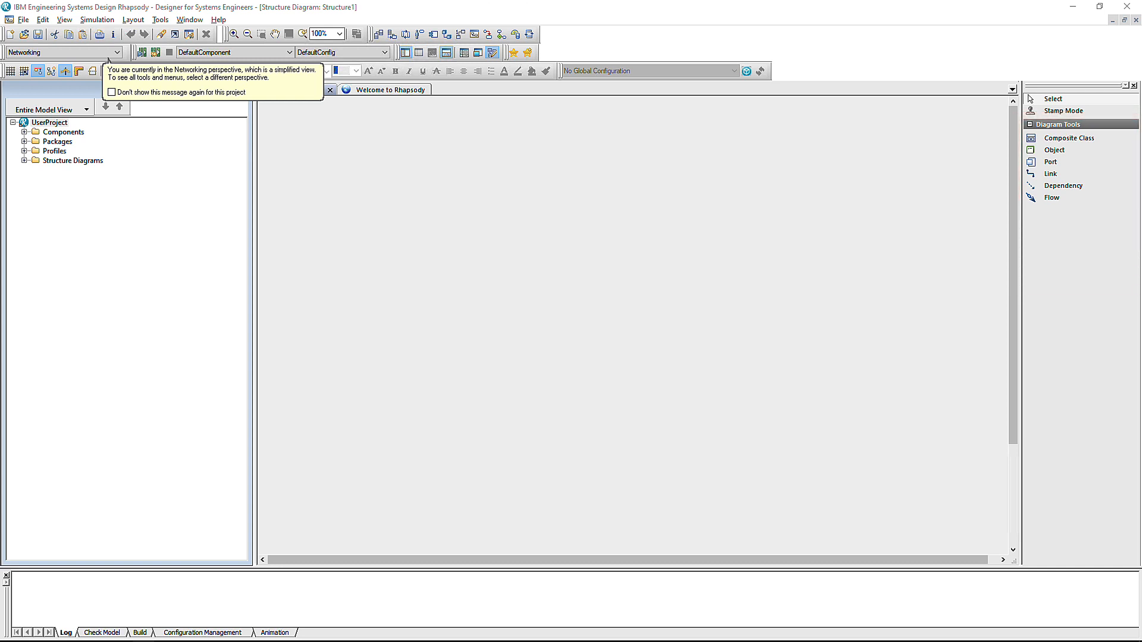
Step: Switch UserProject to the NoFilter perspective and reopen the NetworkProfileBuilder project
click(82, 53)
click(33, 72)
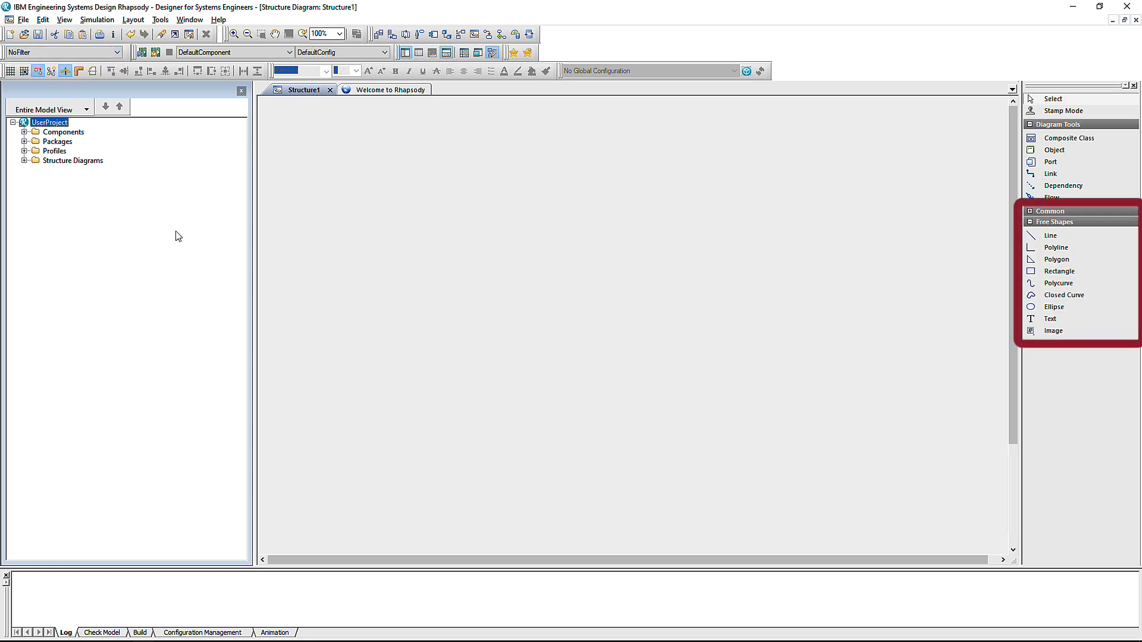
click(24, 22)
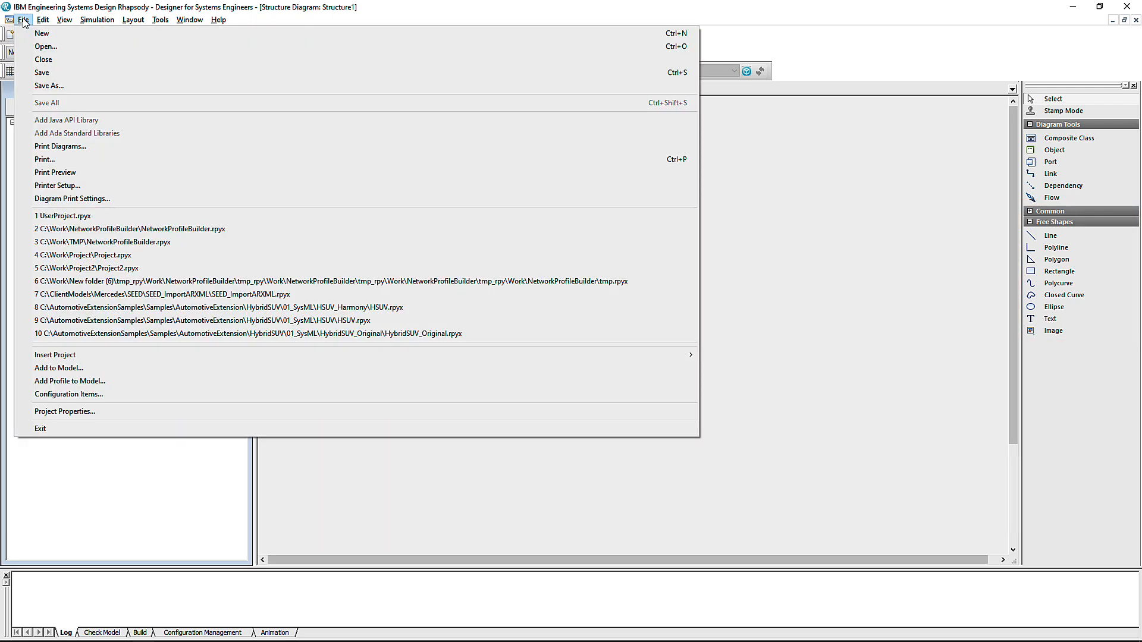
click(186, 229)
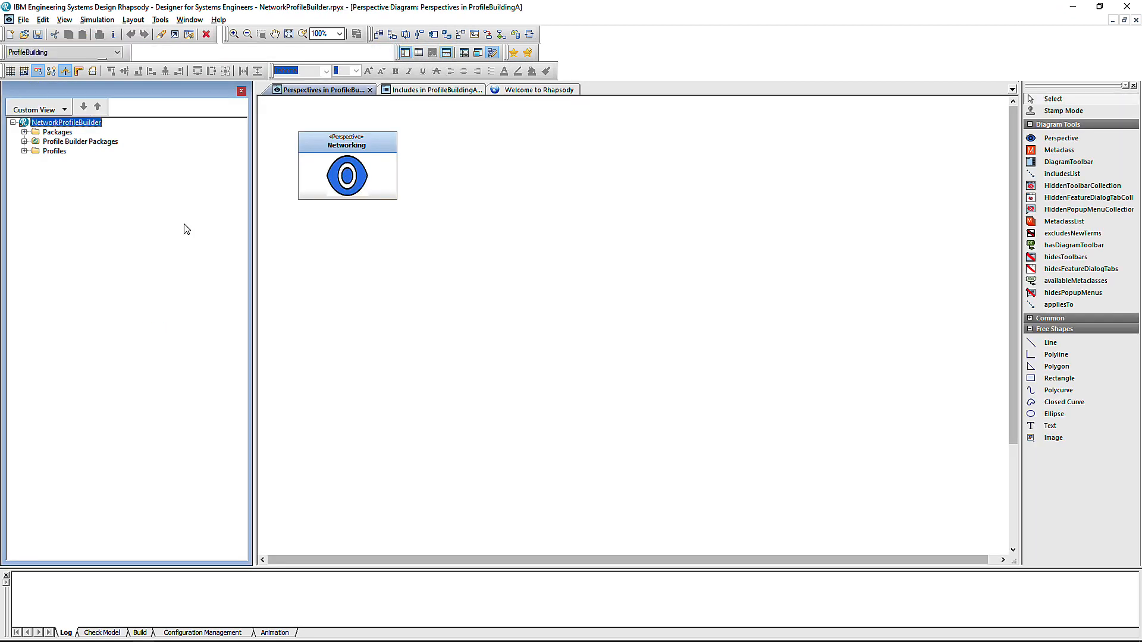
Step: Add a HiddenToolbarCollection named "Hidden Networking Toolbars" beside the Networking perspective on the diagram and align it with that perspective
click(1063, 113)
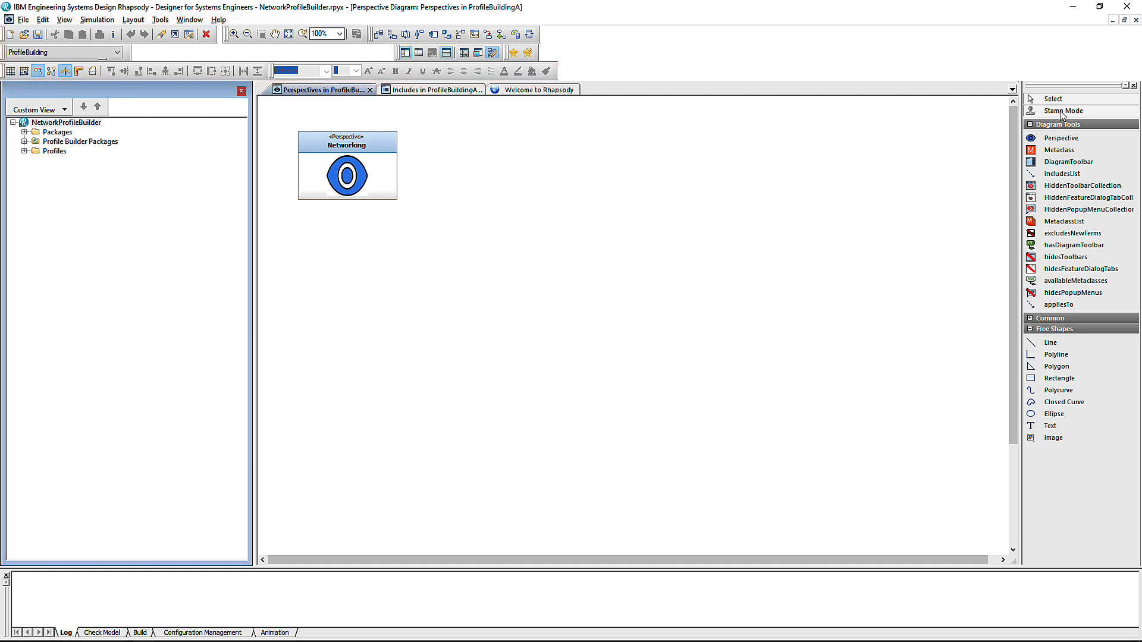
click(1083, 186)
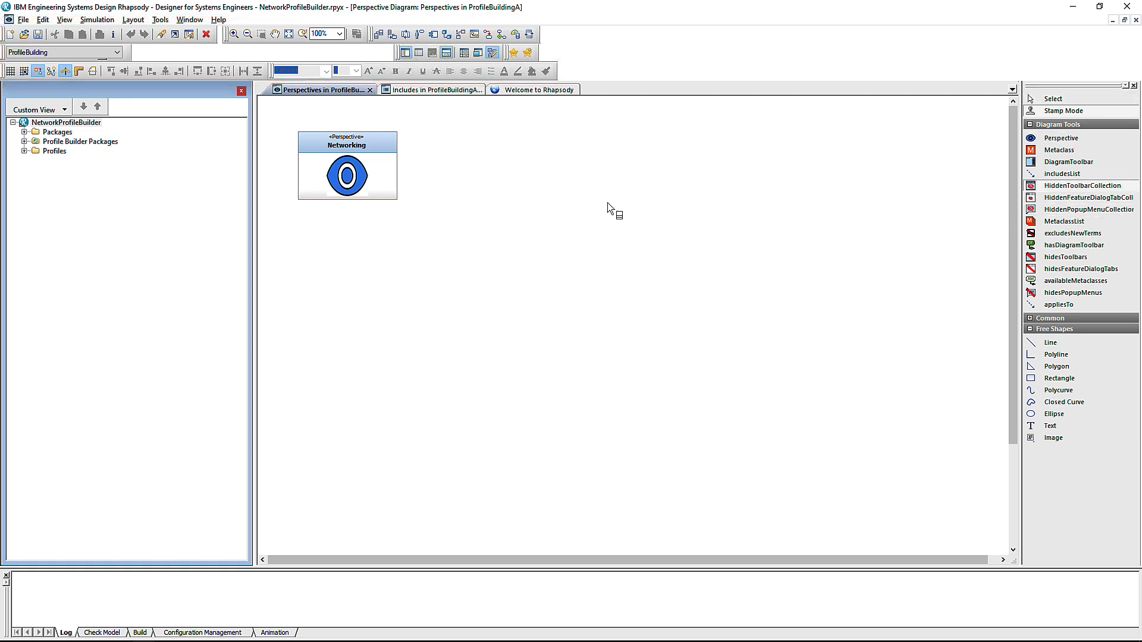
click(514, 180)
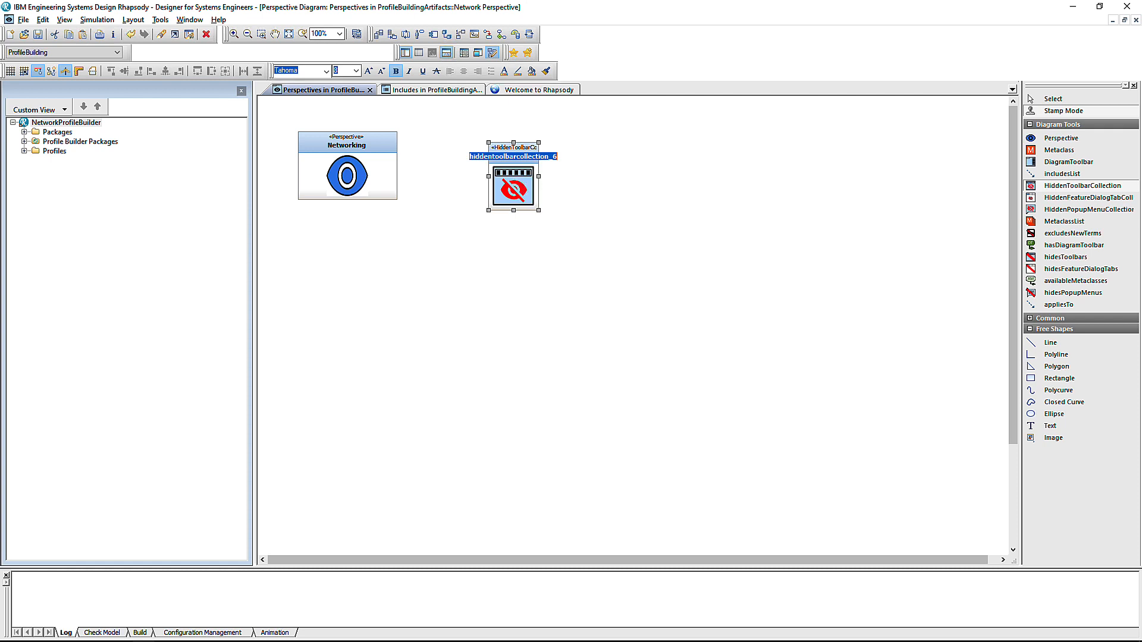
text(Hidden Networking Toolbars)
key(Return)
drag(559, 189, 549, 178)
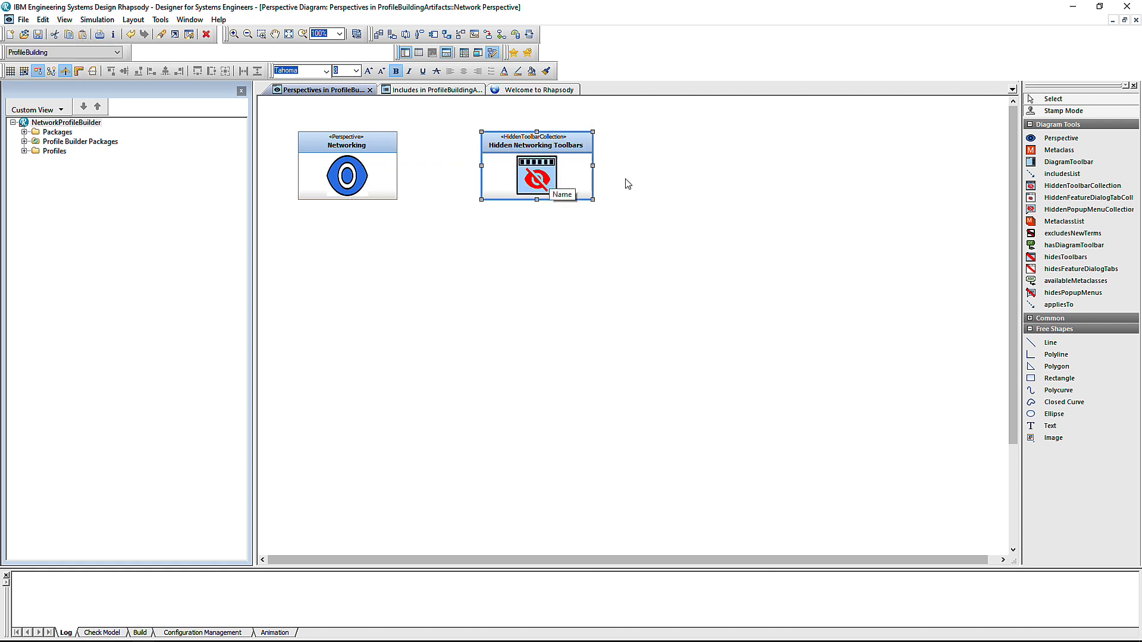
Step: Draw a hidesToolbars relation from the Networking perspective to Hidden Networking Toolbars
click(1065, 257)
click(395, 175)
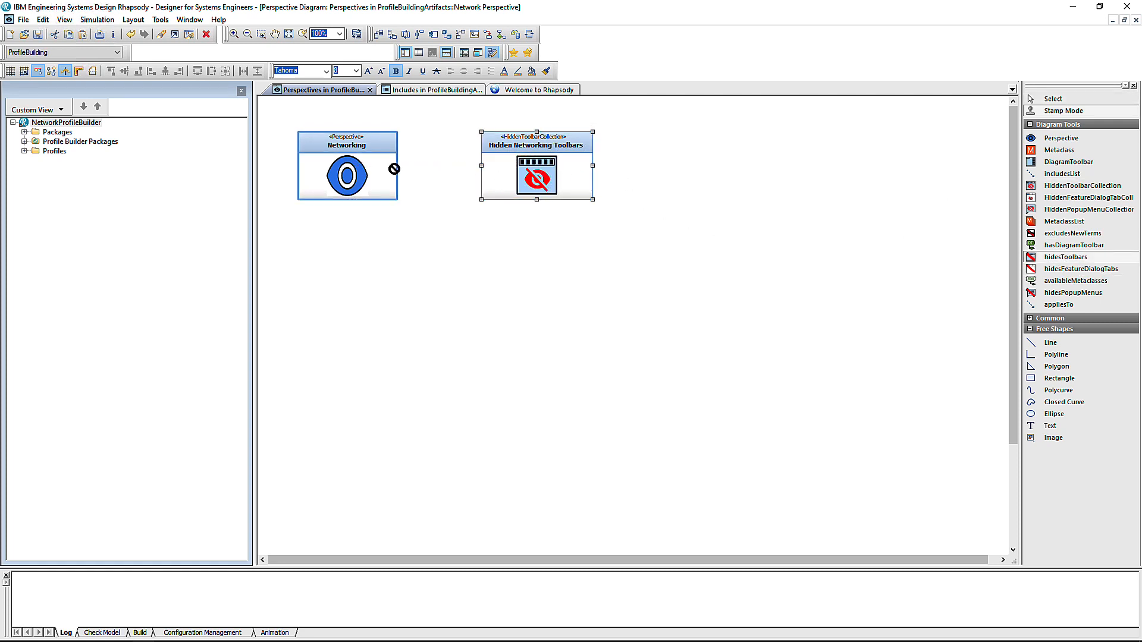
click(489, 171)
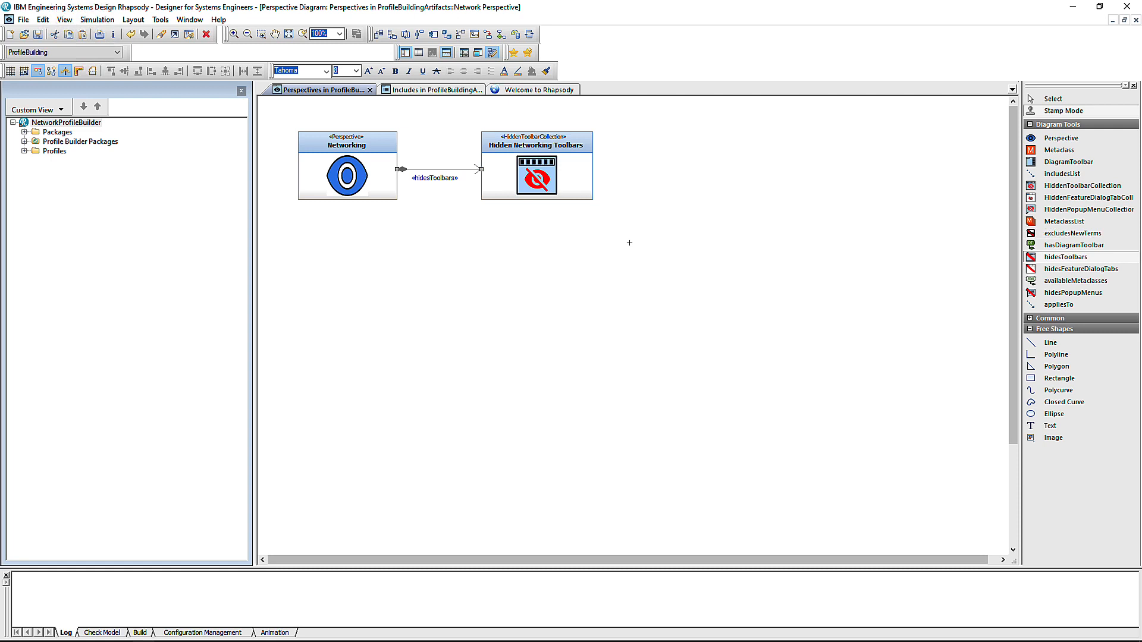
Step: In the Hidden Networking Toolbars tags, enable Code and Rhapsody Model Manager, and save the project
double_click(566, 180)
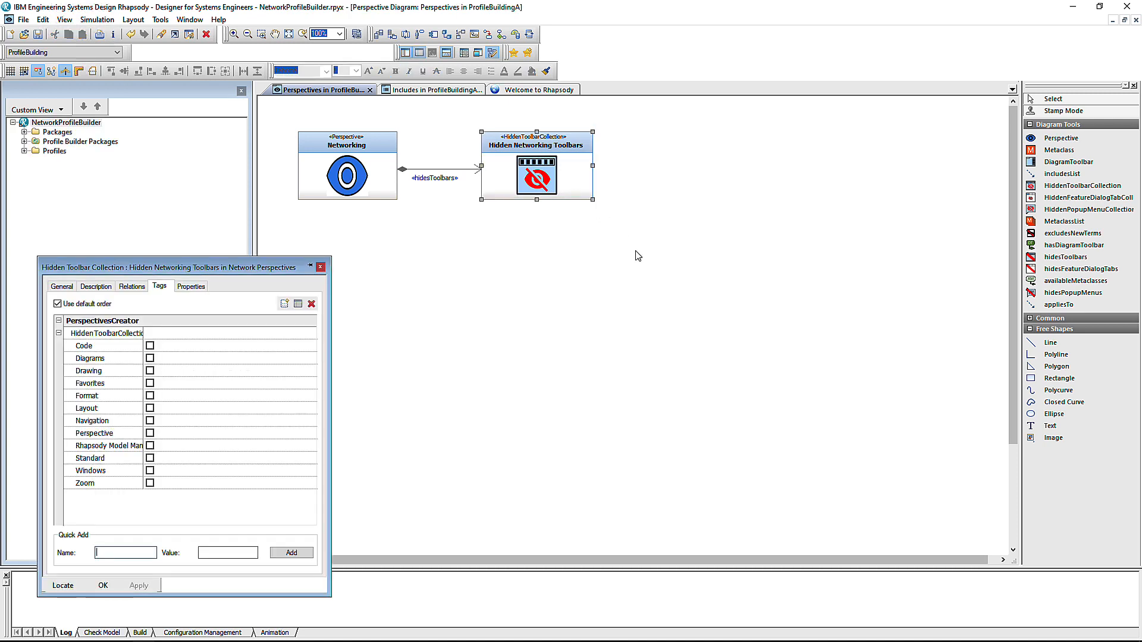
click(150, 347)
click(150, 446)
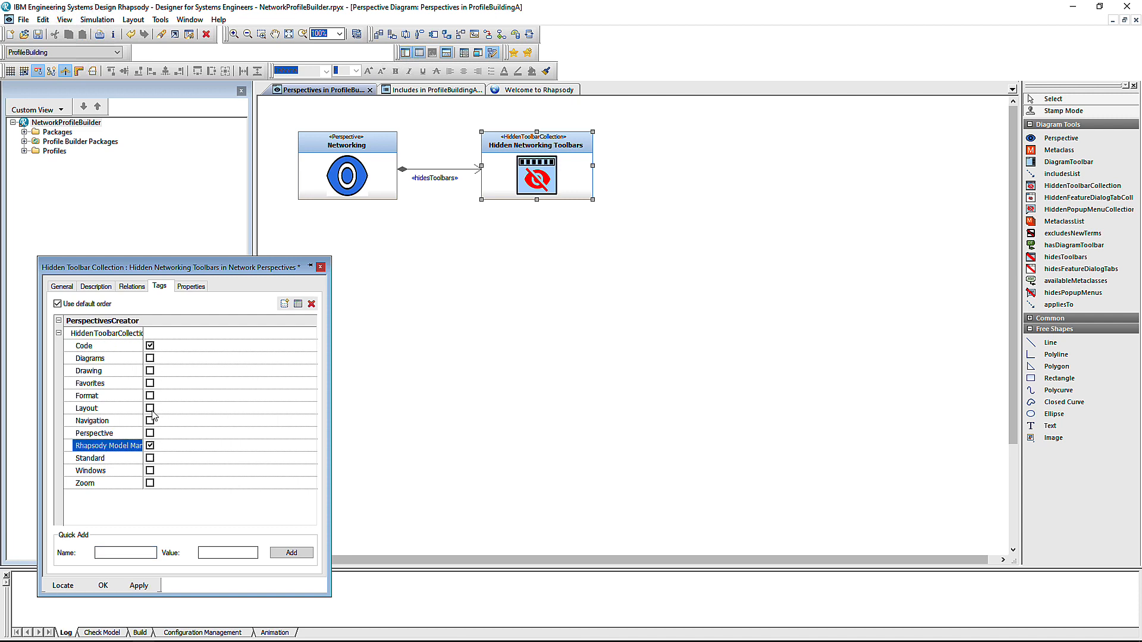
drag(144, 338, 161, 338)
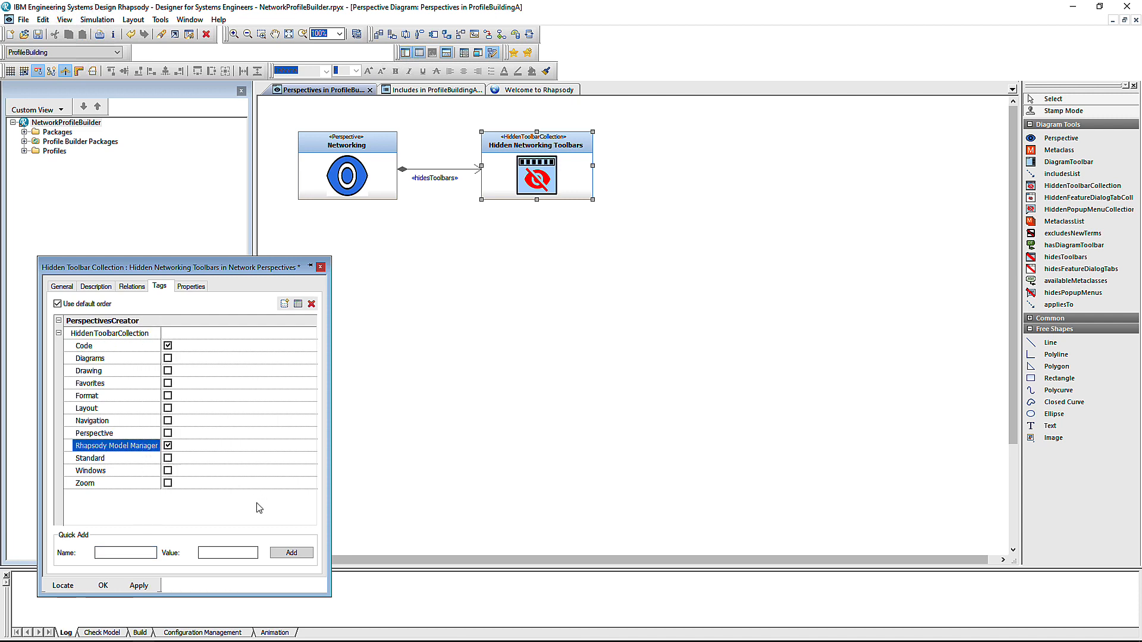
click(112, 585)
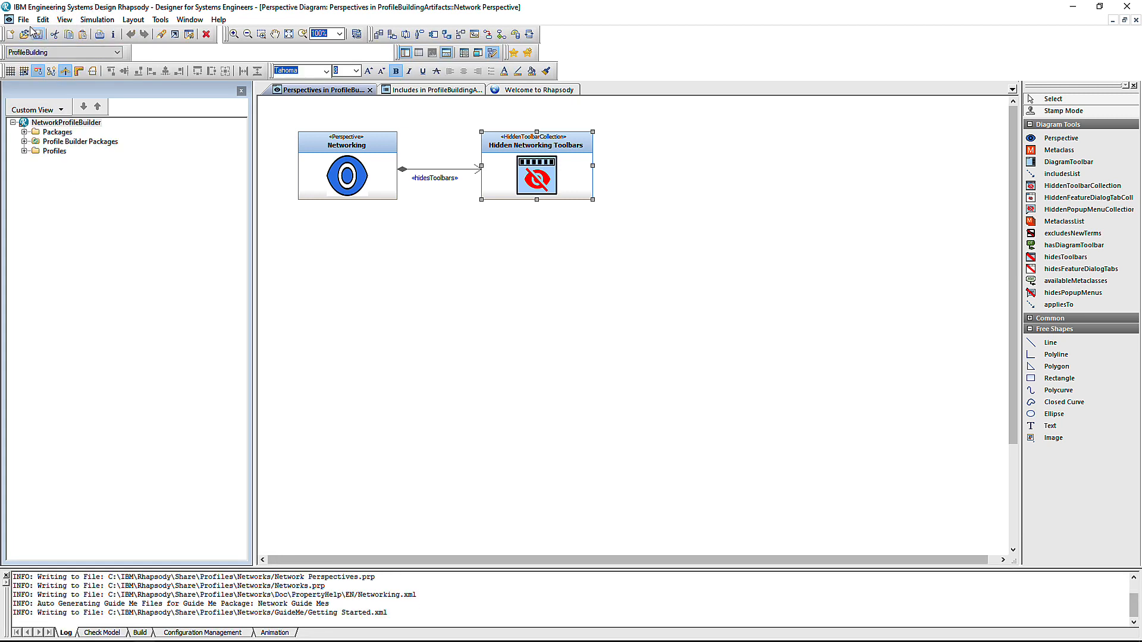
Step: Reopen UserProject and alternate between the NoFilter and Networking perspectives to compare their toolbars, ending on NoFilter
click(26, 21)
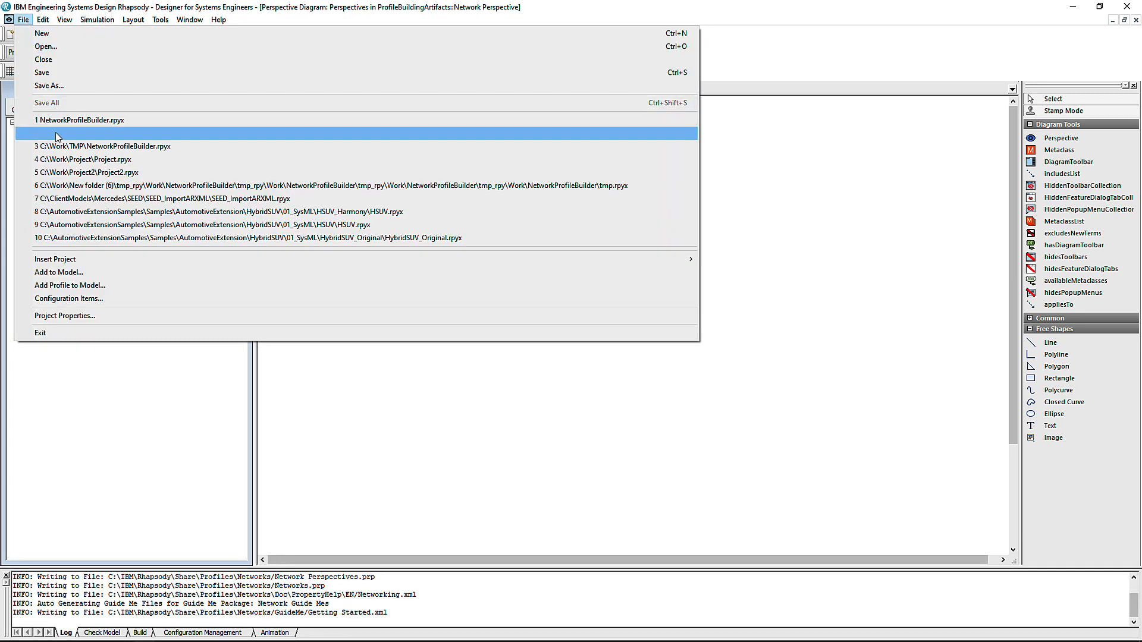
click(77, 146)
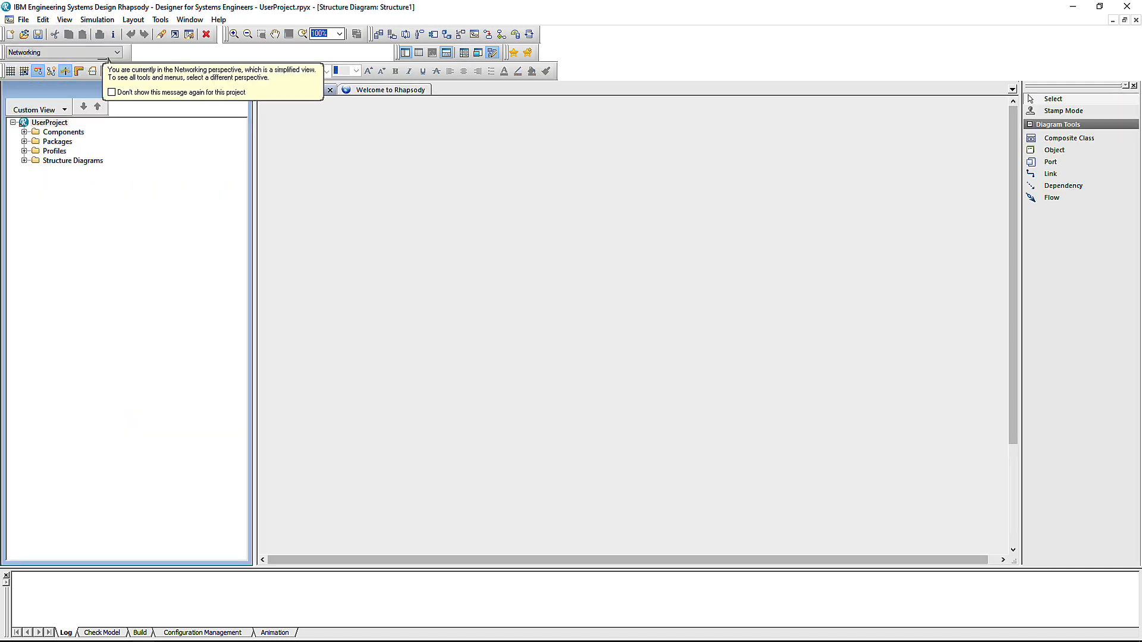
click(70, 53)
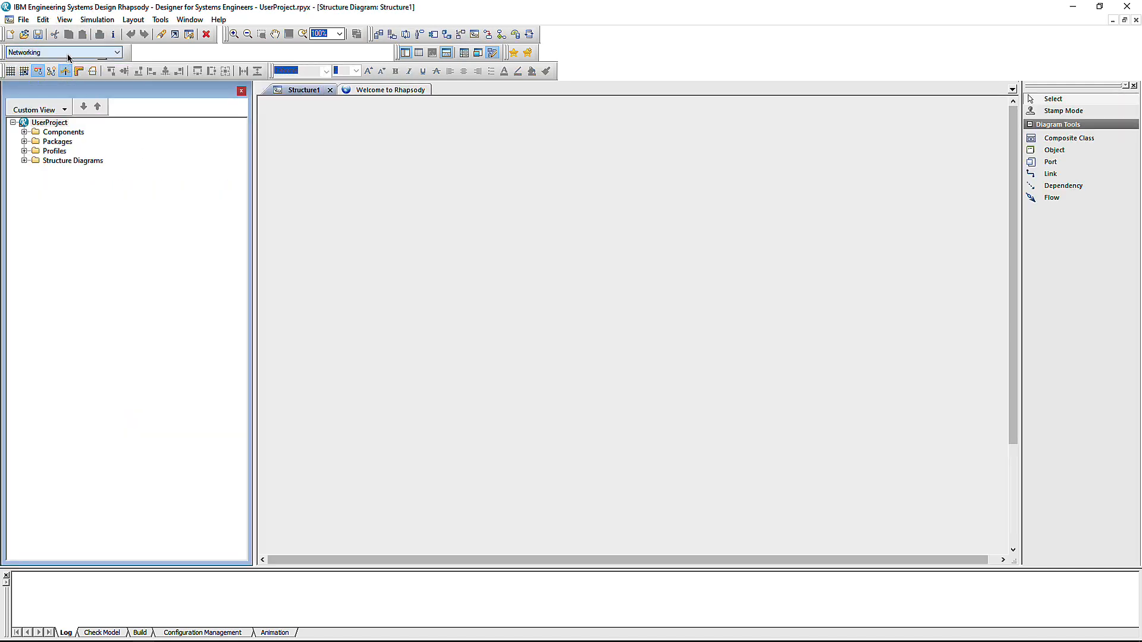
click(42, 71)
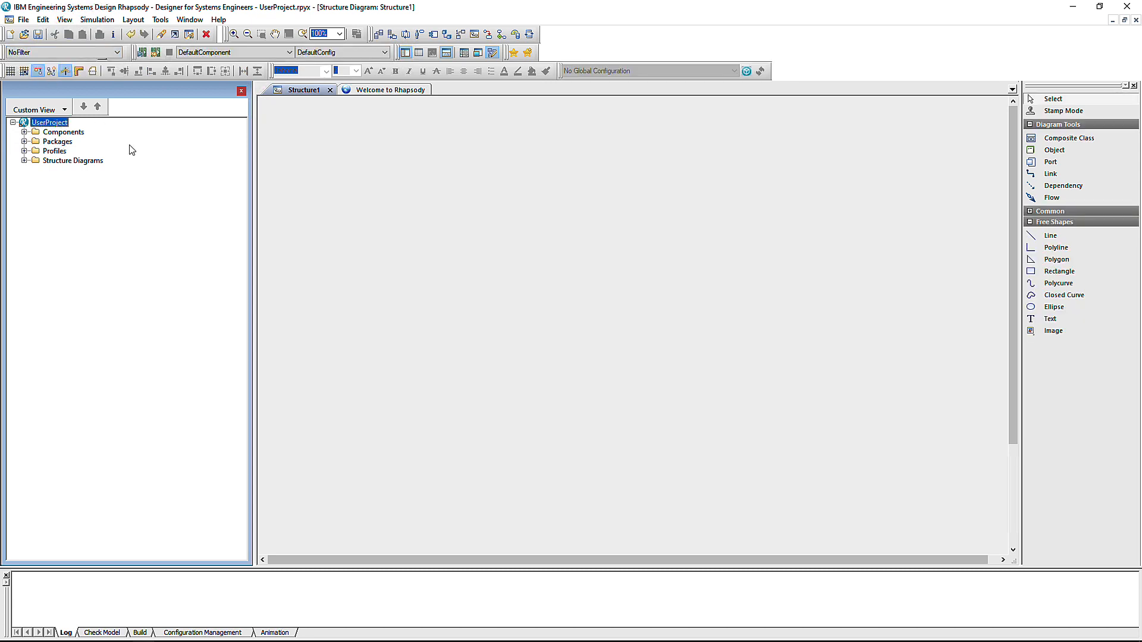
click(81, 54)
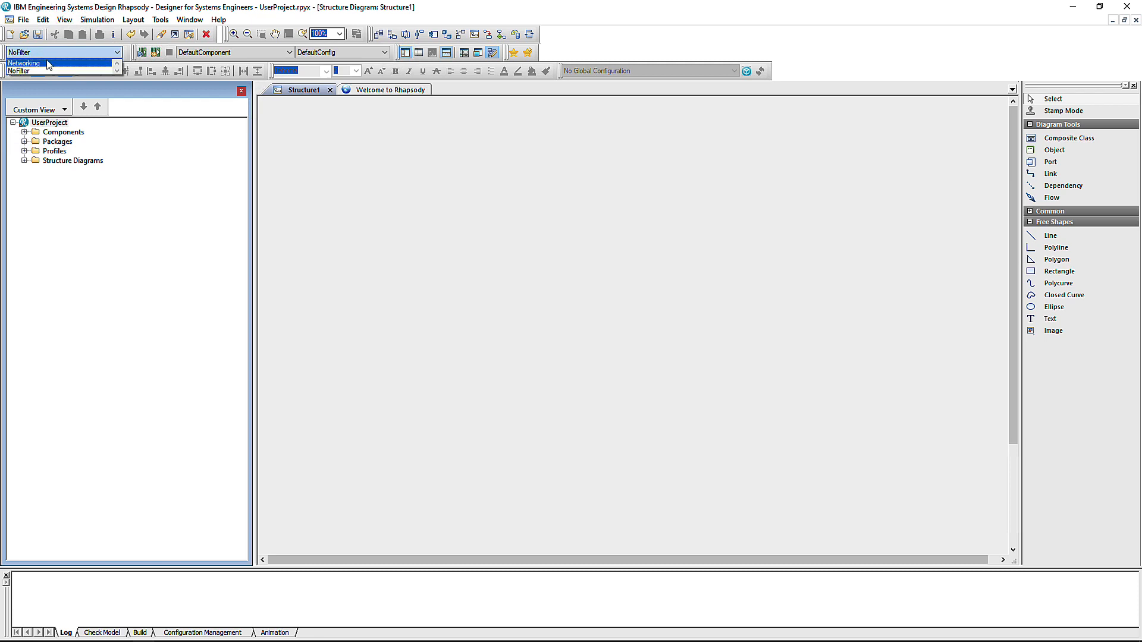
click(76, 73)
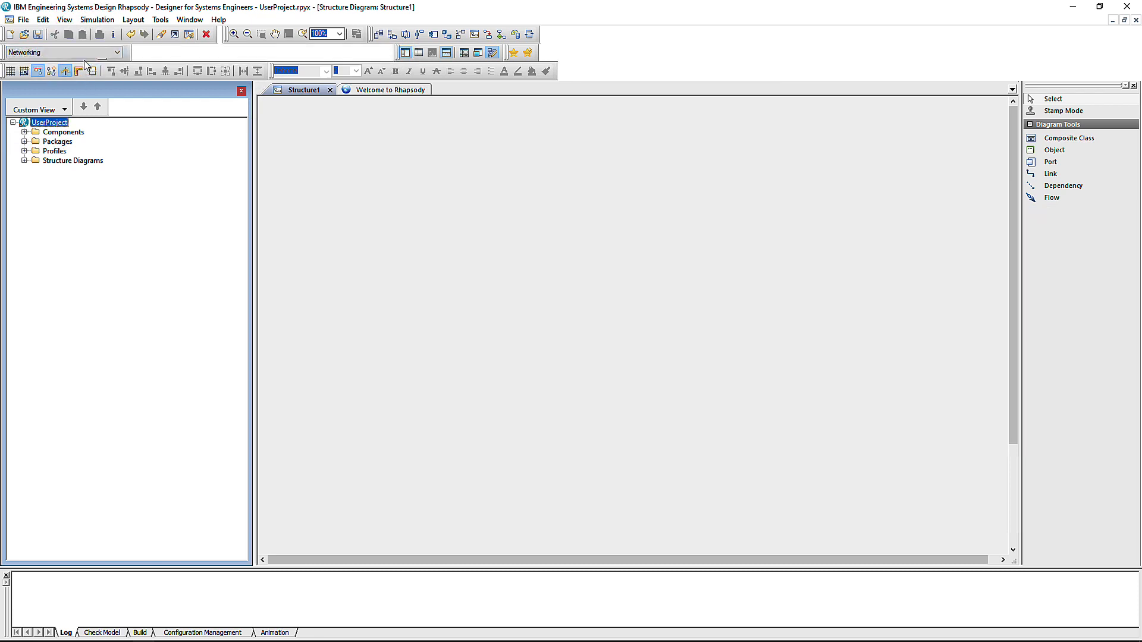
click(81, 54)
click(48, 63)
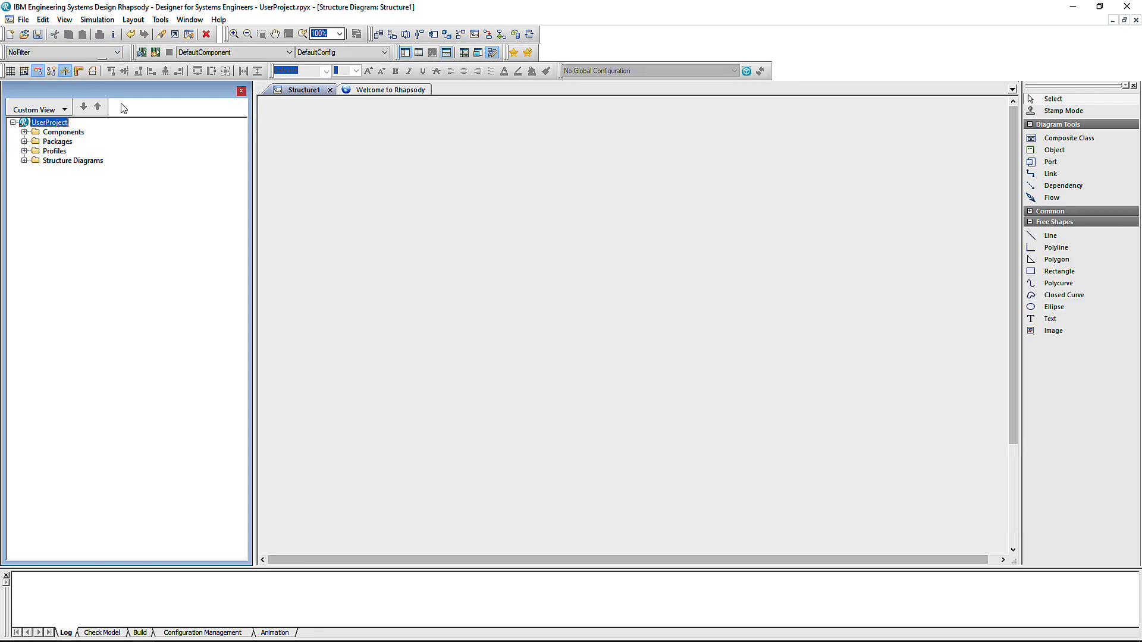
Step: Reopen NetworkProfileBuilder and add a HiddenFeatureDialogTabCollection named "Ports" below Hidden Networking Toolbars on the diagram
click(23, 19)
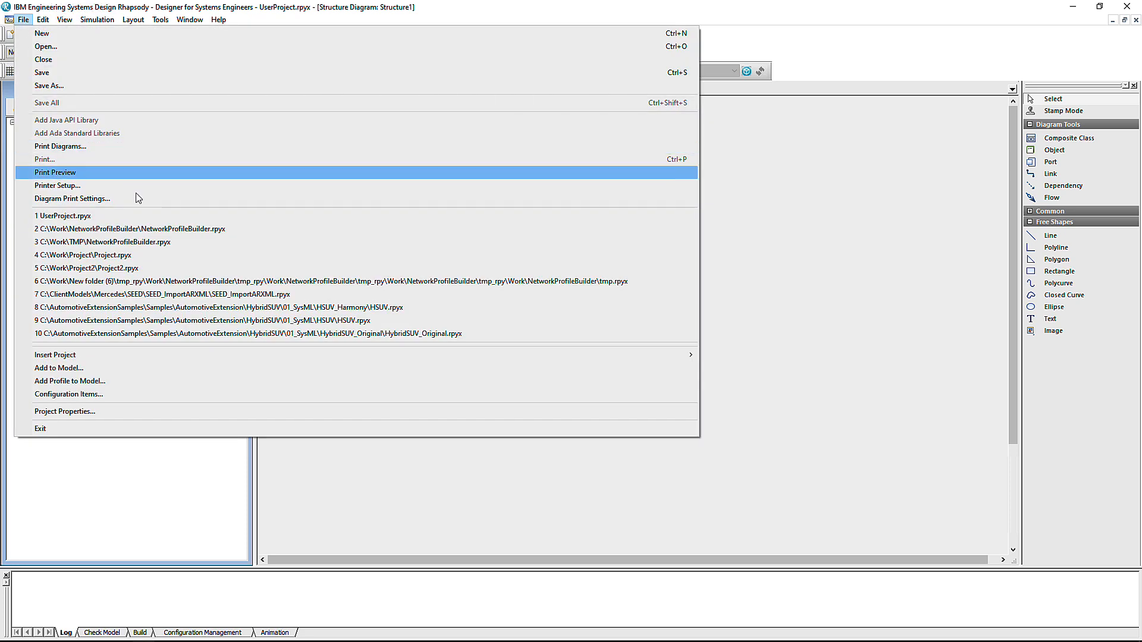
click(191, 229)
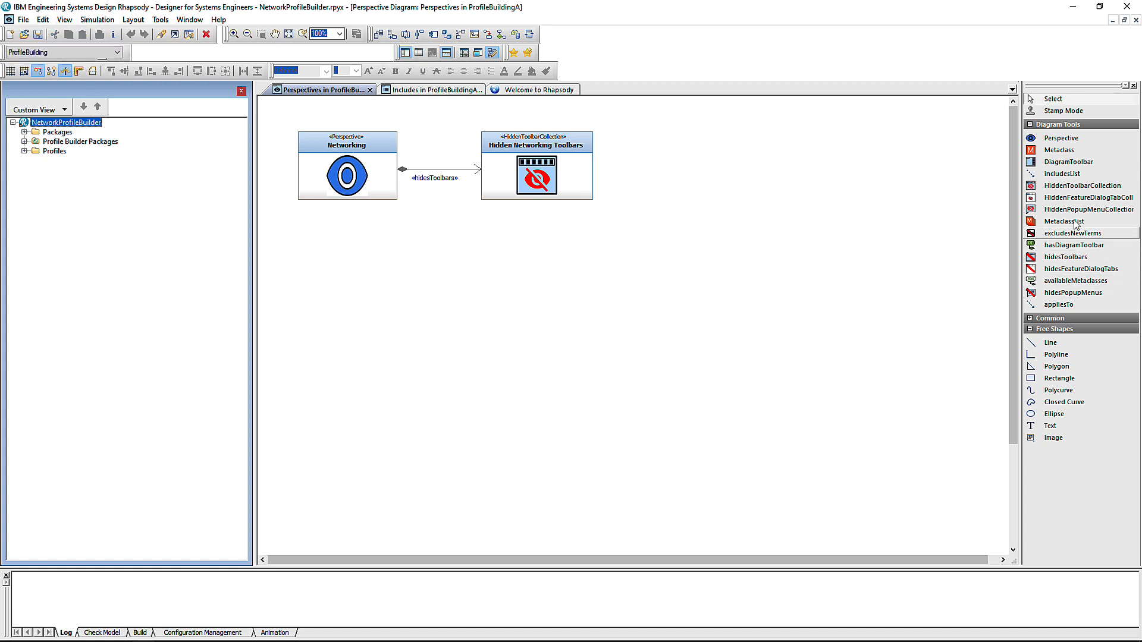
click(532, 272)
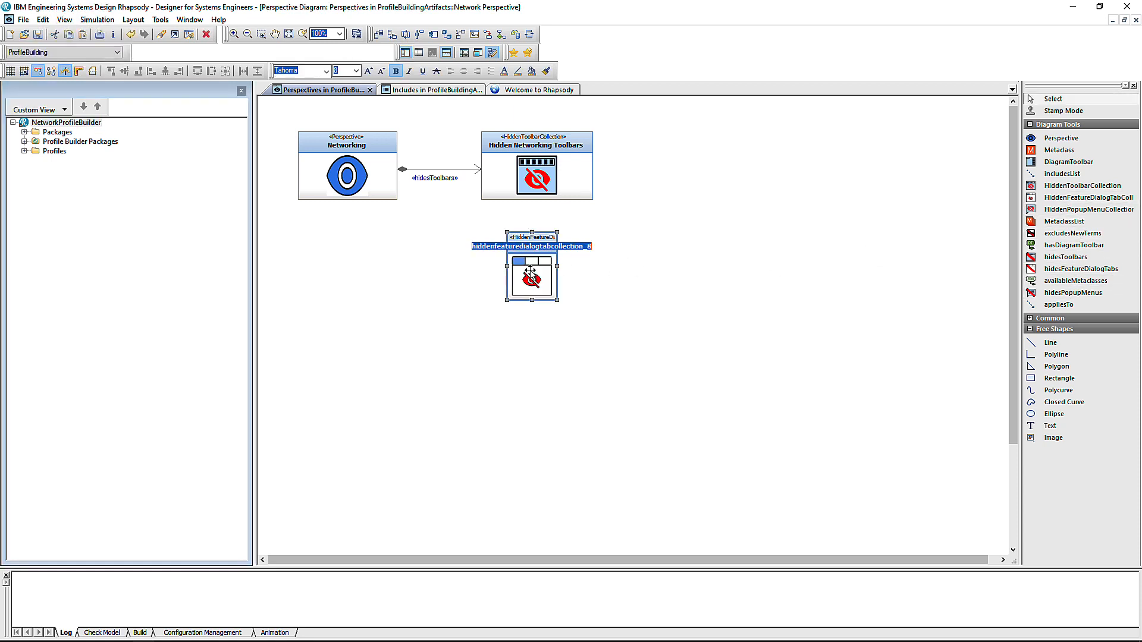
text(Po)
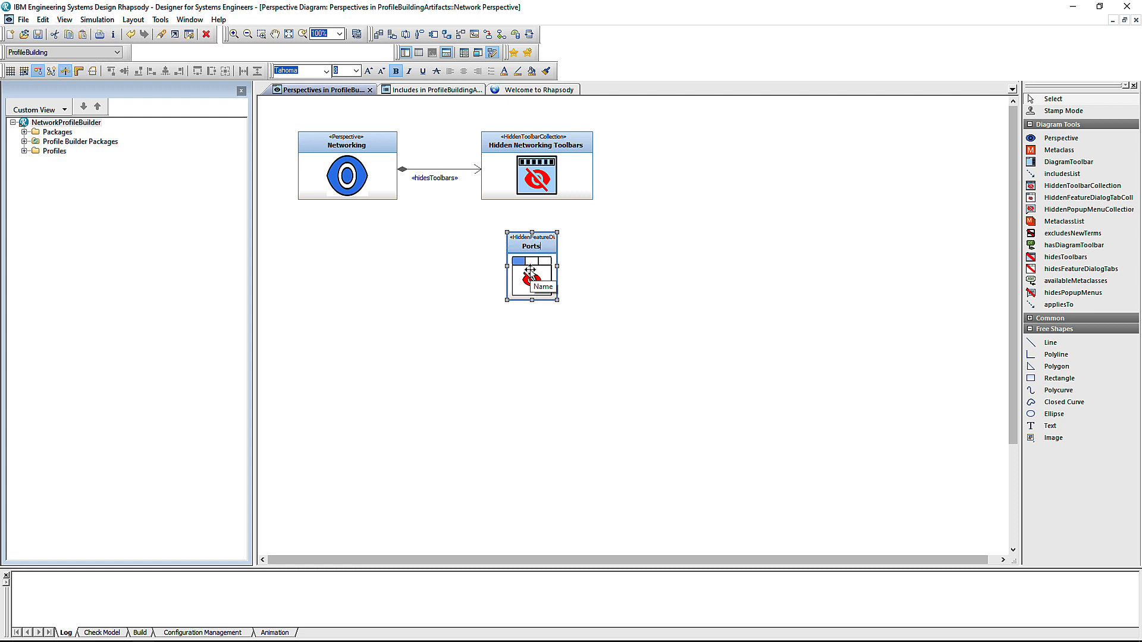
text(rts)
key(Return)
Step: In the tags of the Ports collection, enable Flow Ports, Full Ports, Ports and Proxy Ports
right_click(531, 271)
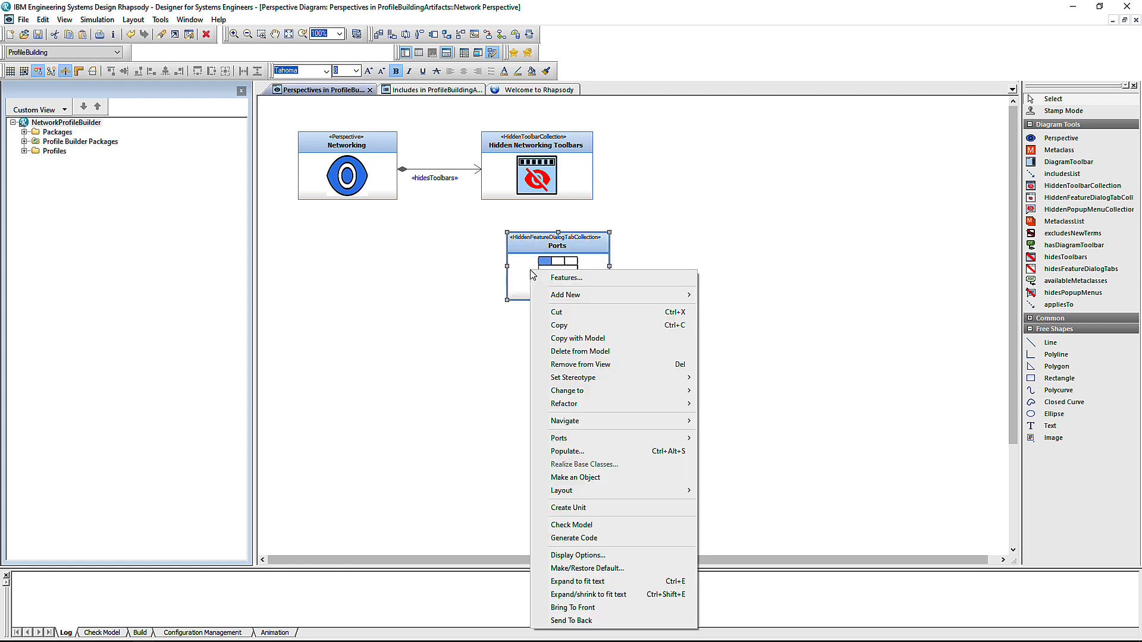
click(554, 279)
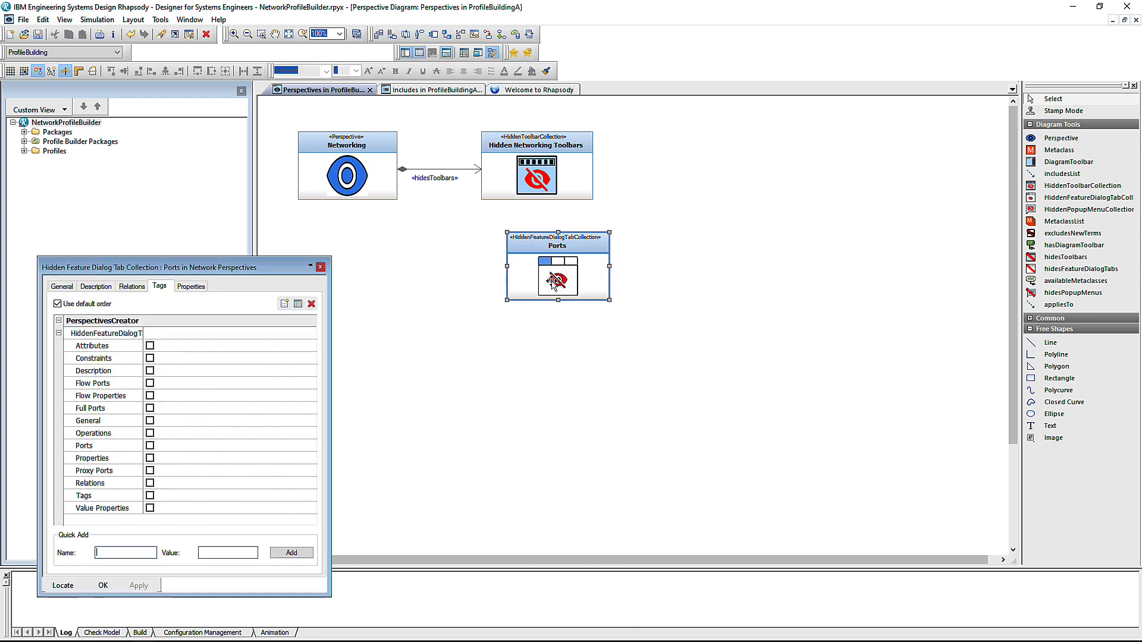
double_click(145, 332)
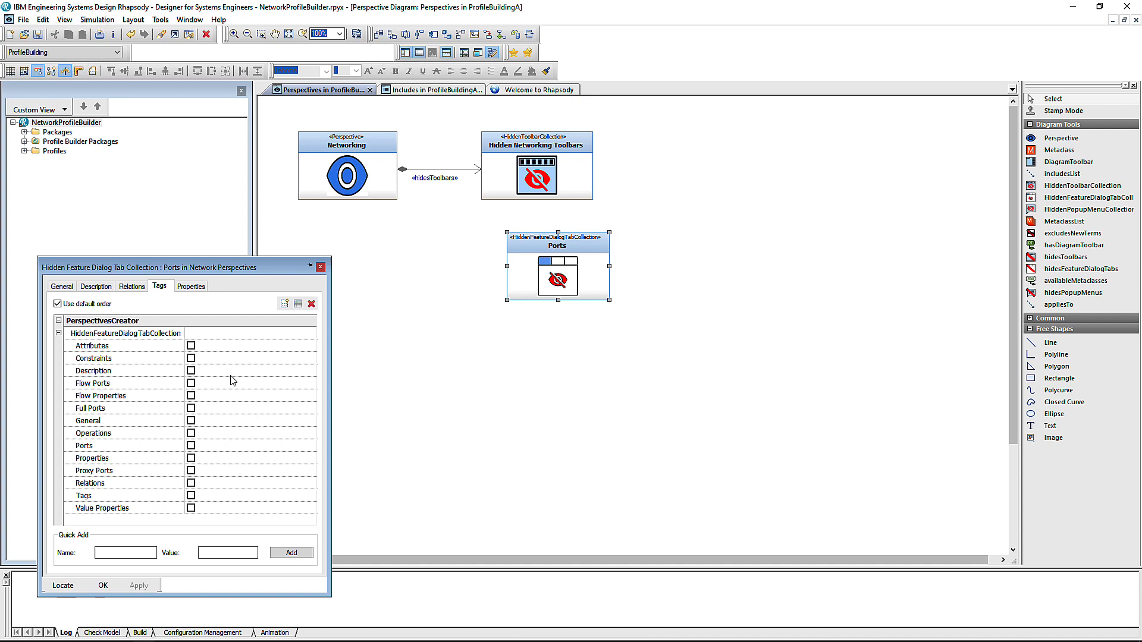
click(191, 384)
click(191, 408)
click(191, 445)
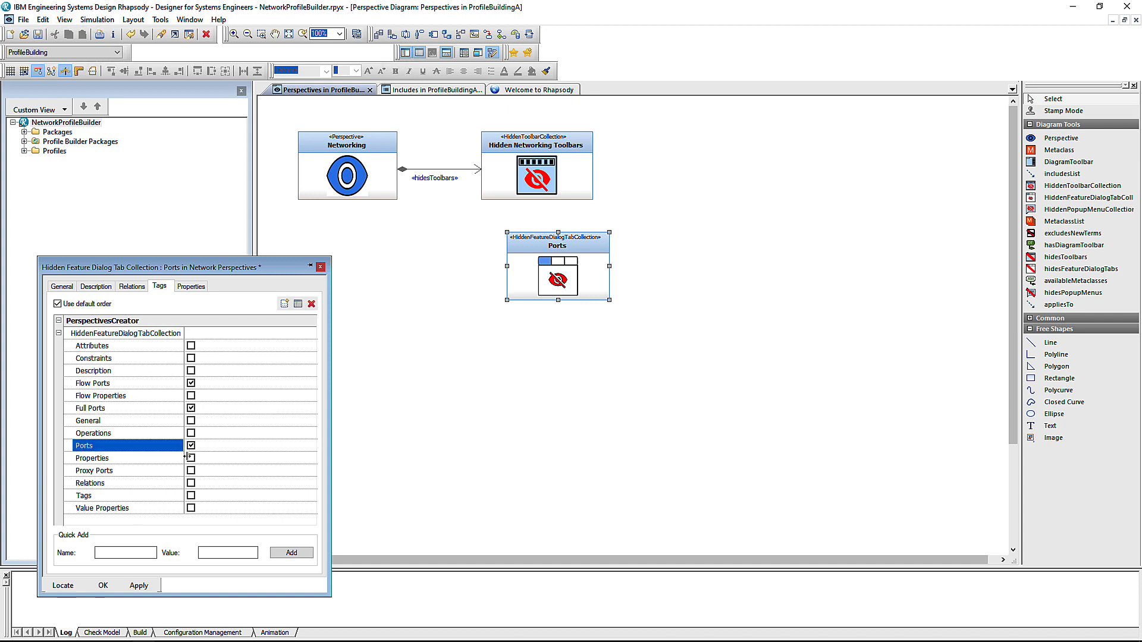
click(191, 471)
click(103, 586)
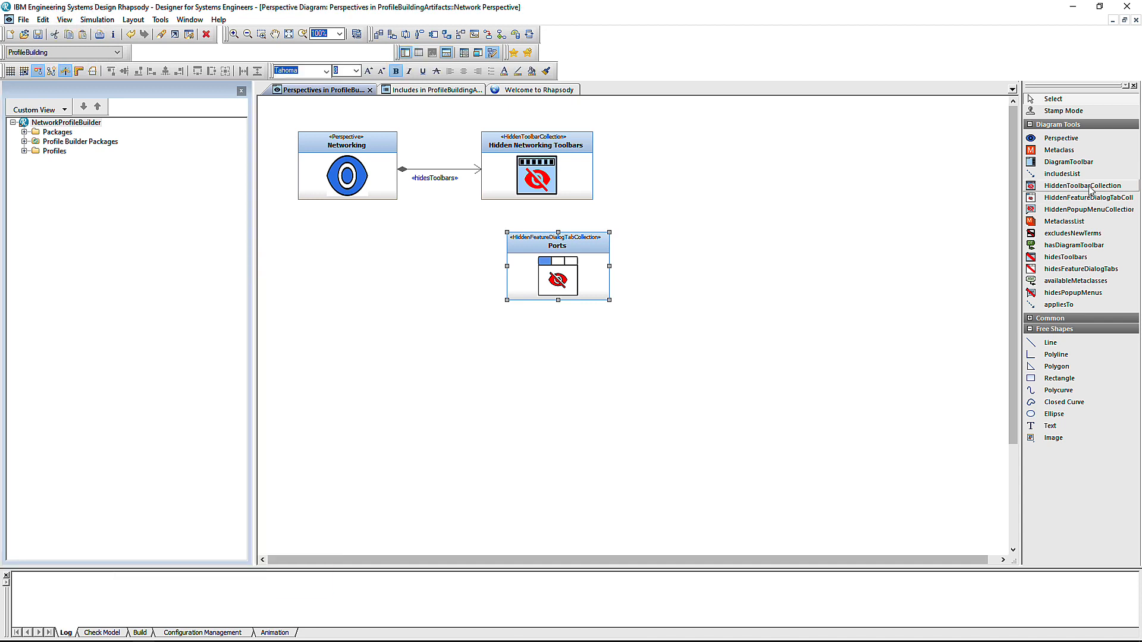
Step: Add a HiddenFeatureDialogTabCollection named "Details" below the Ports collection on the perspective diagram
click(1093, 200)
click(547, 355)
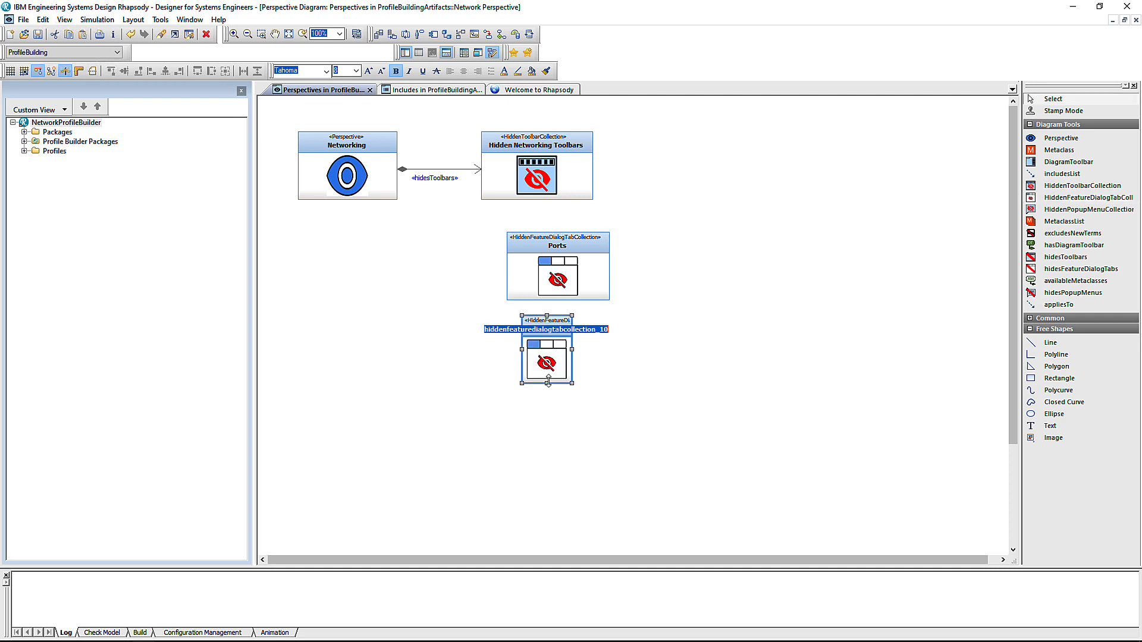
text(Details)
key(Return)
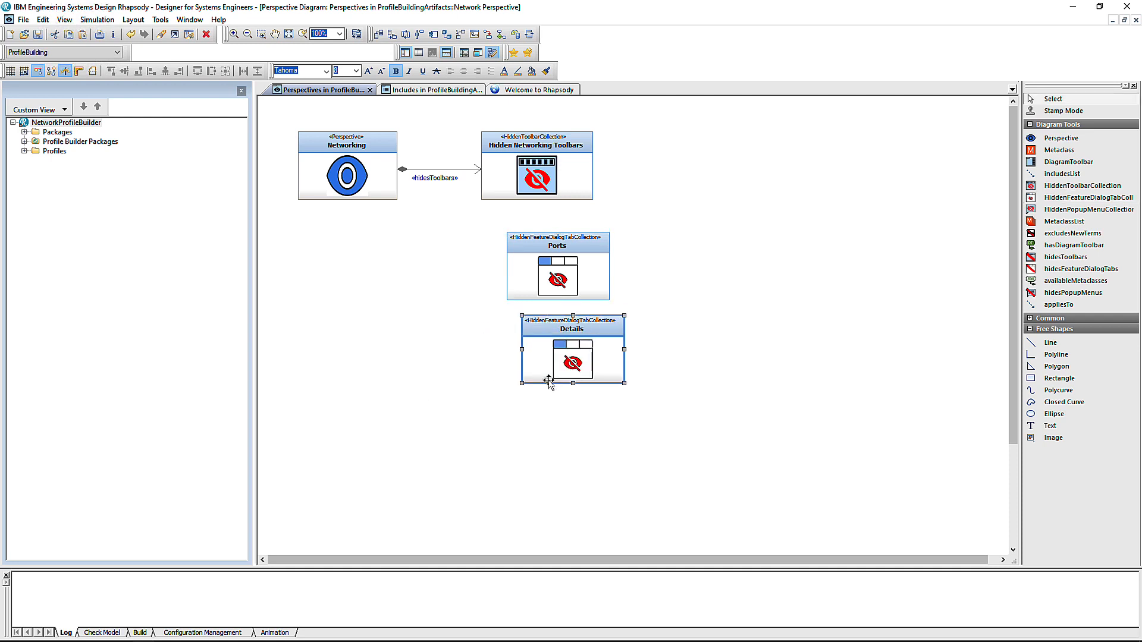
Step: In the tags of the Details collection, enable Attributes, Operations and Value Properties, and align its box under Ports
right_click(565, 355)
click(618, 291)
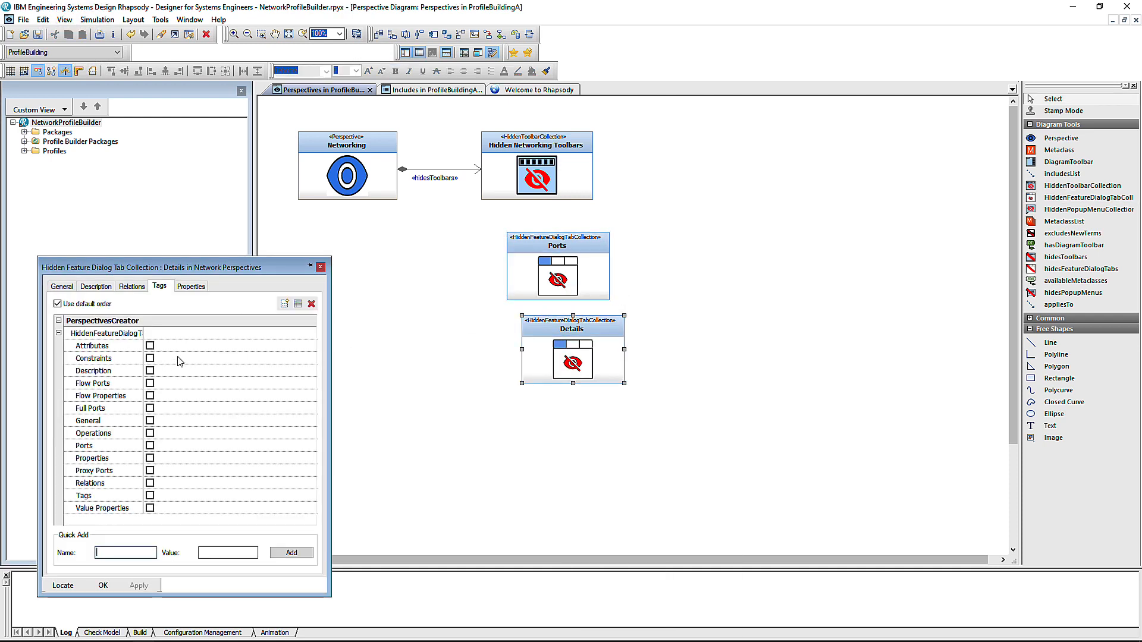
click(150, 346)
click(150, 508)
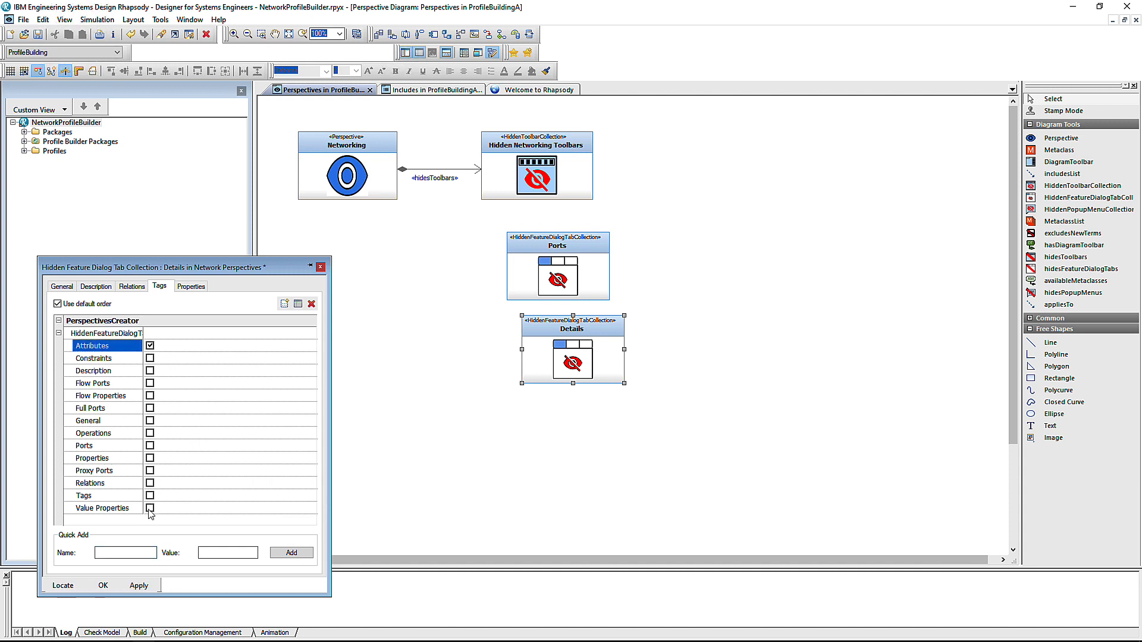
click(150, 433)
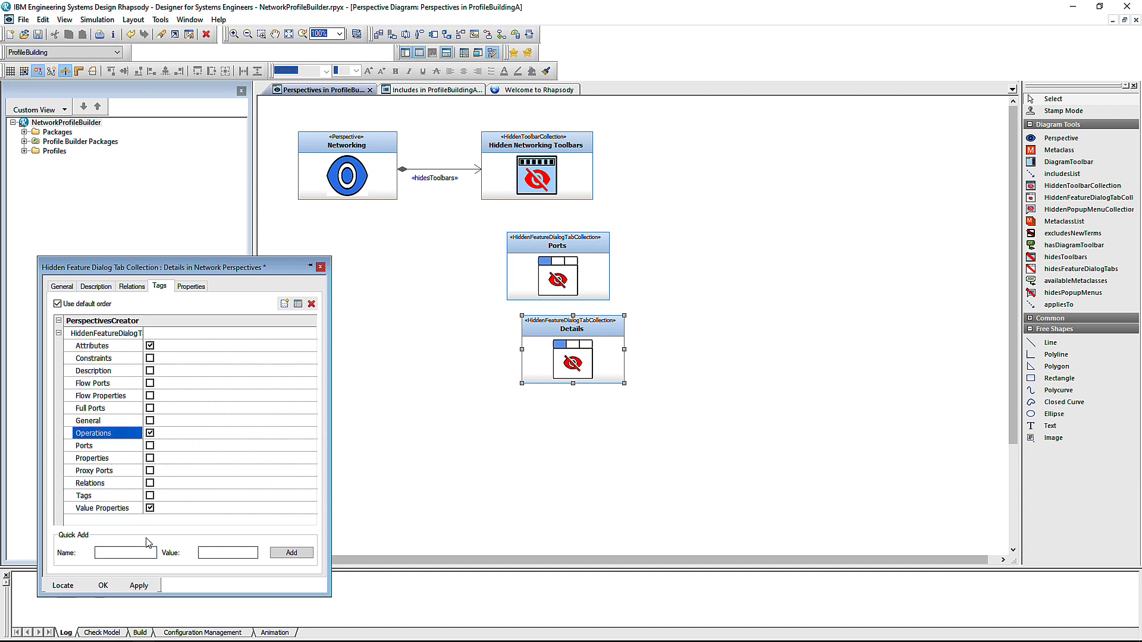
click(103, 585)
drag(614, 359, 593, 356)
Step: Draw hidesFeatureDialogTabs relations from the Networking perspective to the Ports and Details collections
click(1062, 273)
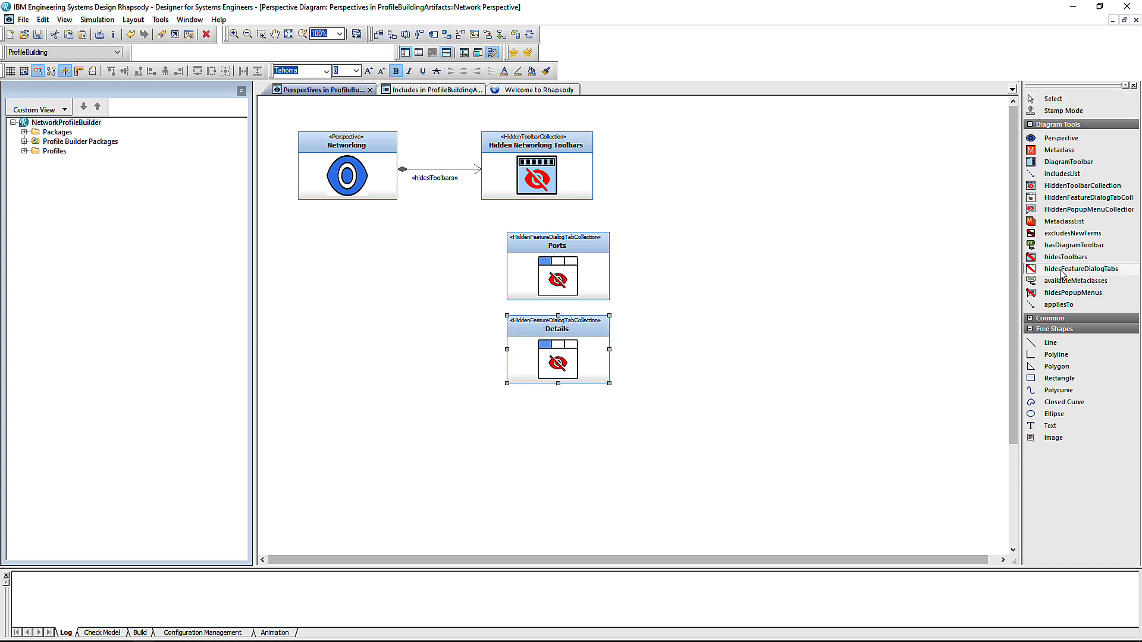
click(391, 199)
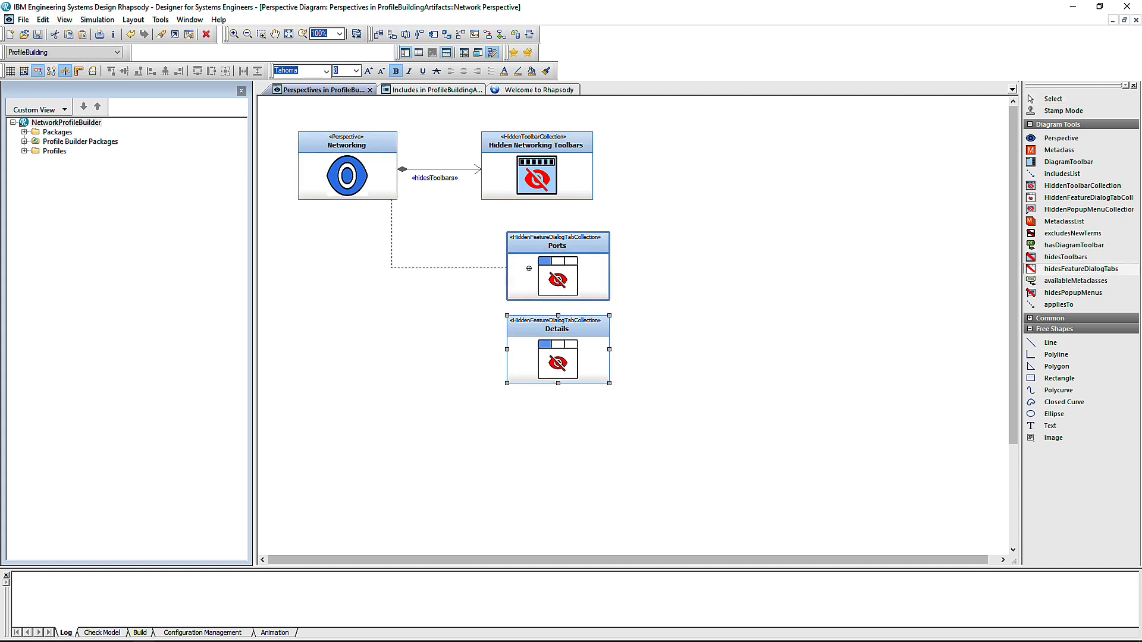
click(541, 265)
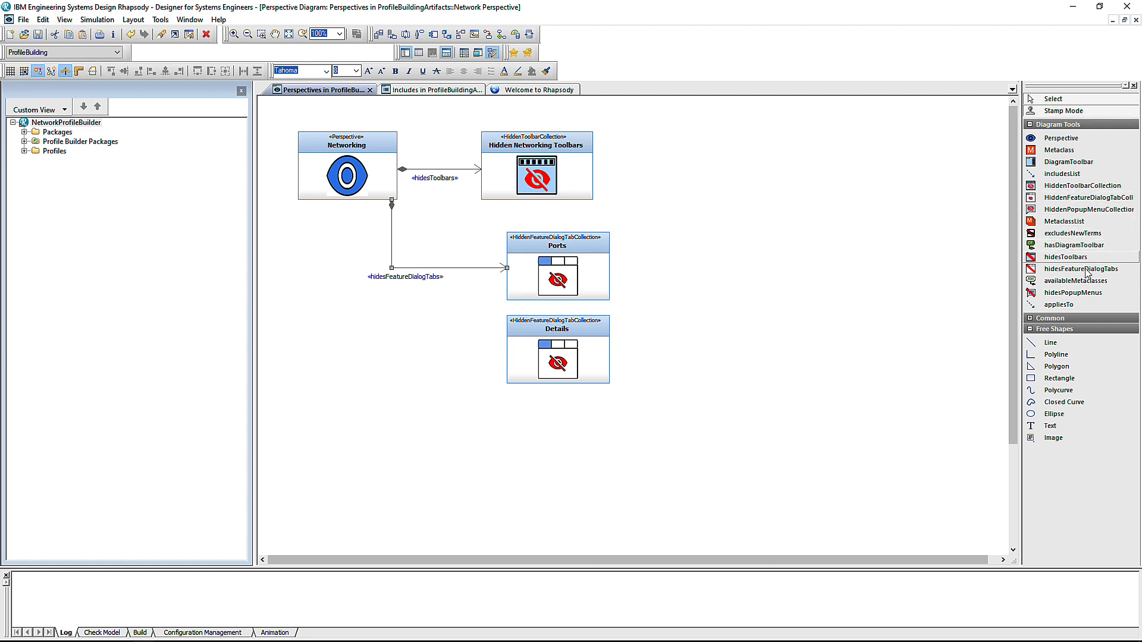
click(1071, 269)
click(355, 199)
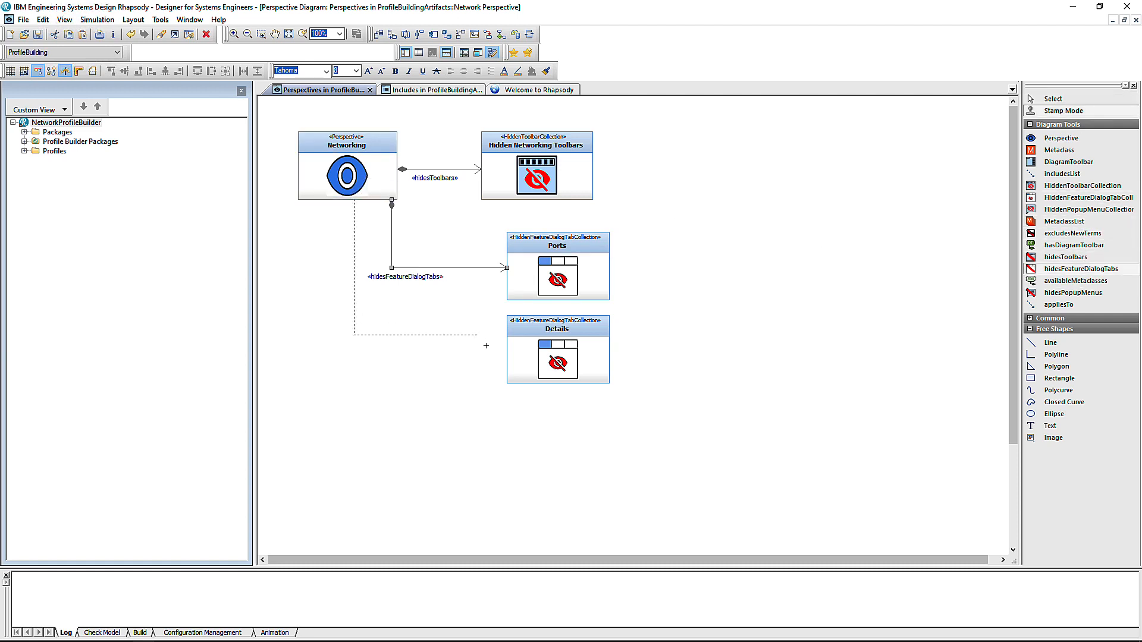
click(517, 352)
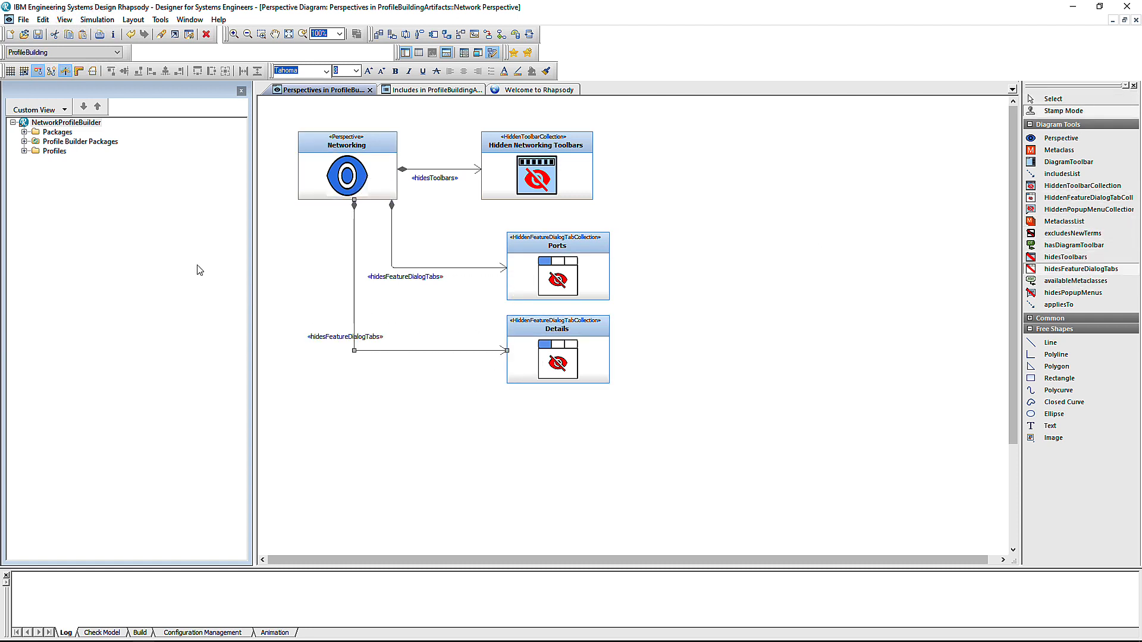
Step: Place the Printer stereotype from the Networks profile on the diagram, beside the Ports and Details collections
click(24, 151)
click(35, 170)
click(46, 180)
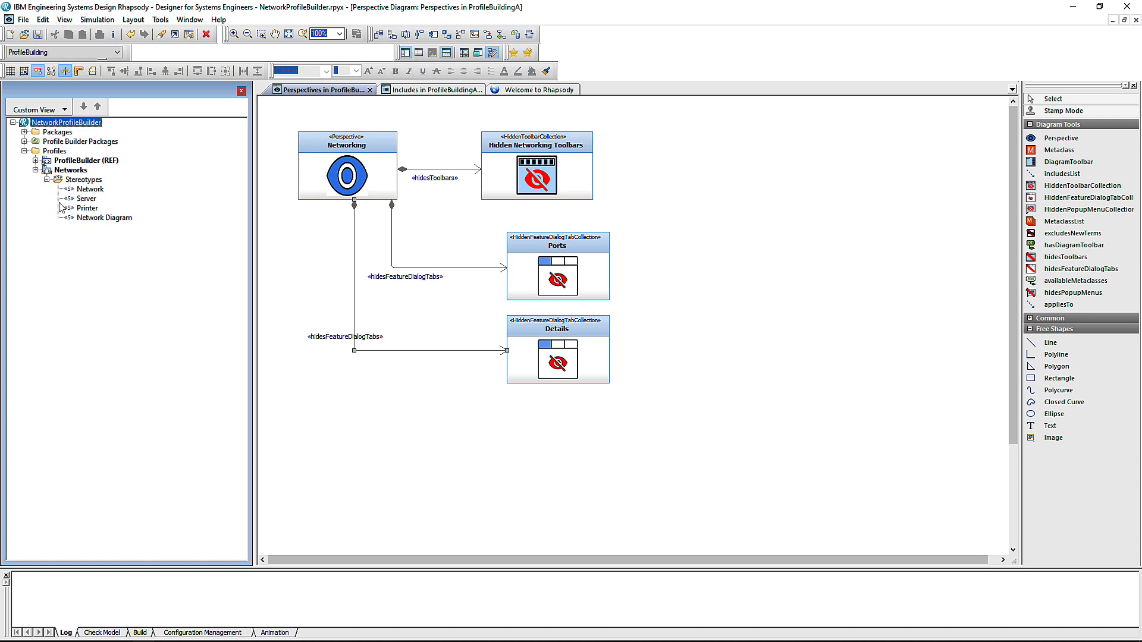
drag(85, 210, 739, 306)
Step: Draw appliesTo relations from the Ports and Details collections to the Printer stereotype
click(1047, 304)
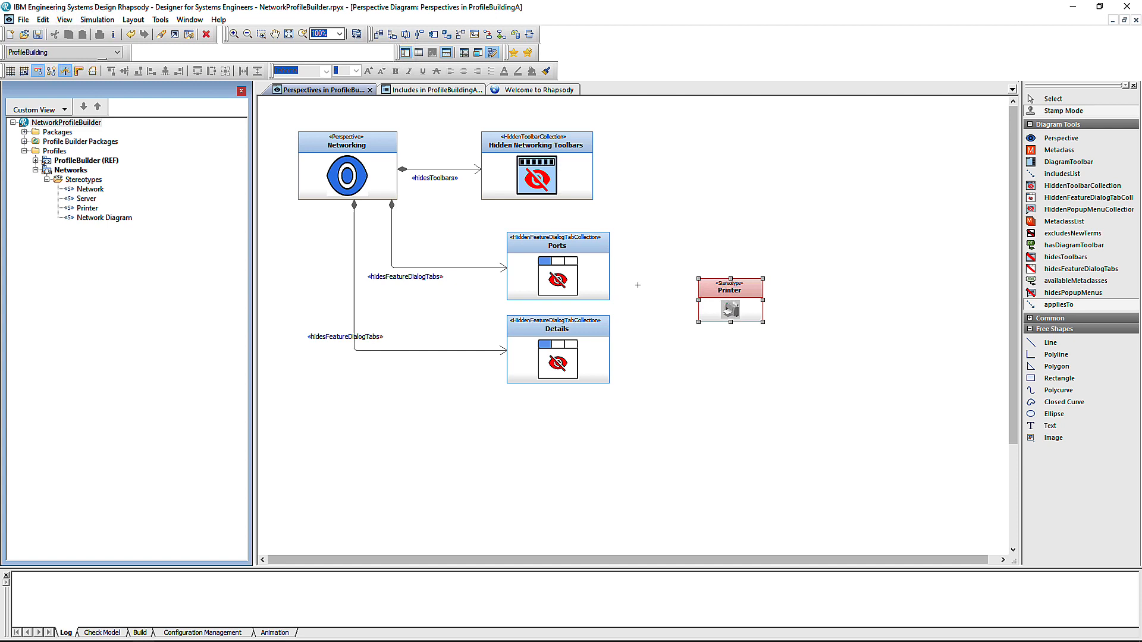
click(600, 267)
click(710, 304)
click(593, 352)
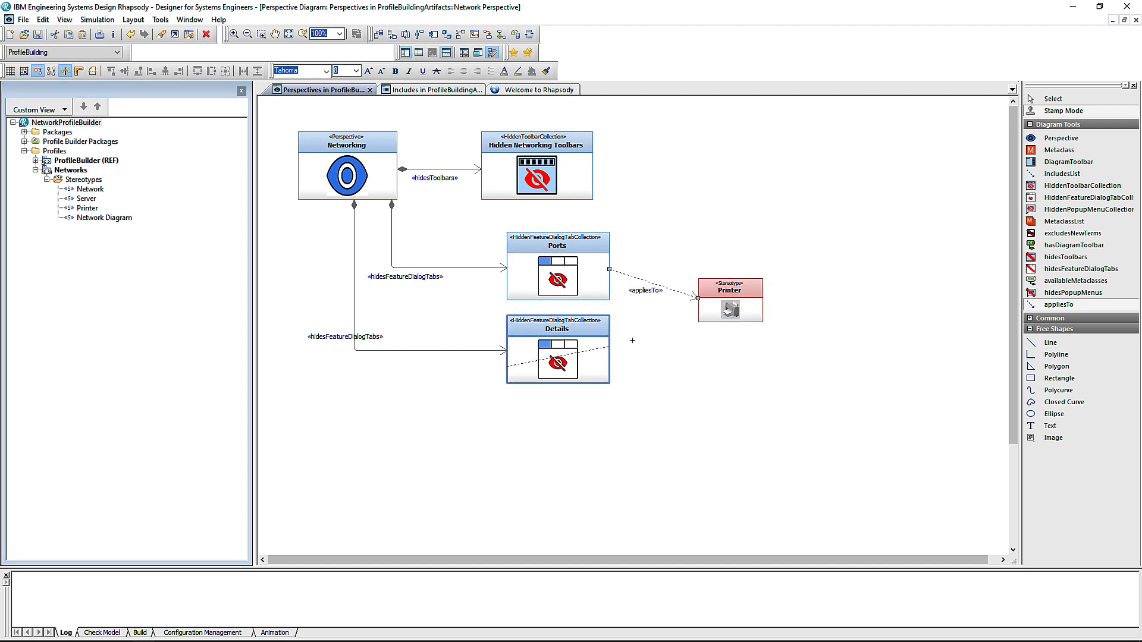
click(699, 310)
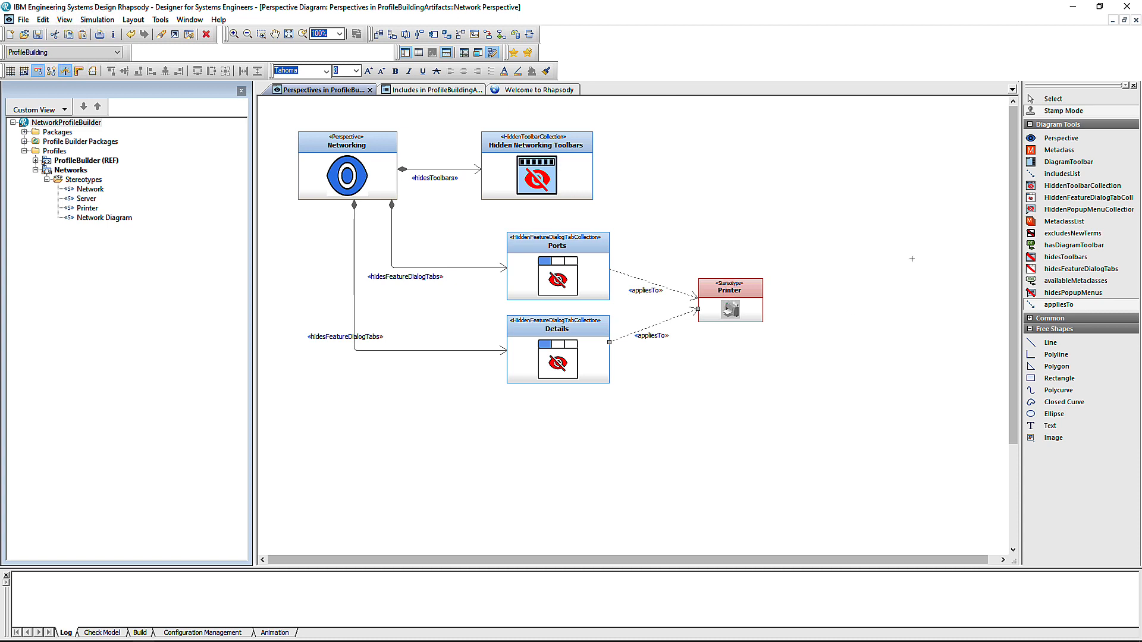
Step: Add a Metaclass named "UseCase" below the Printer stereotype on the diagram
click(1059, 150)
click(727, 386)
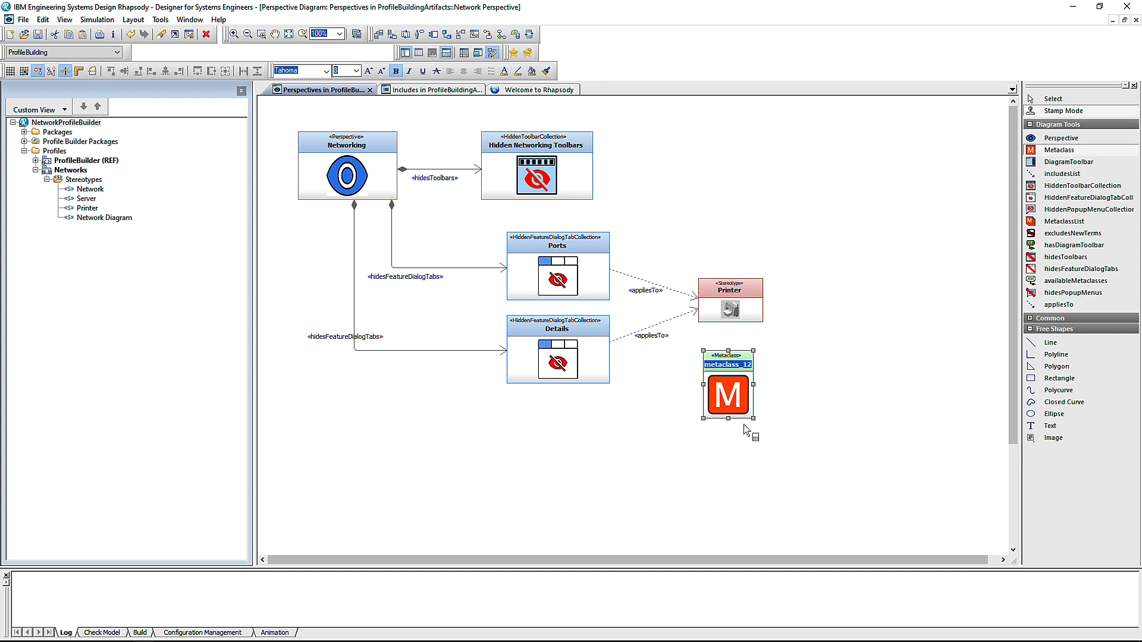
text(UseCase)
key(Return)
Step: Draw an appliesTo relation from the Details collection to the UseCase metaclass and save the project
click(1057, 305)
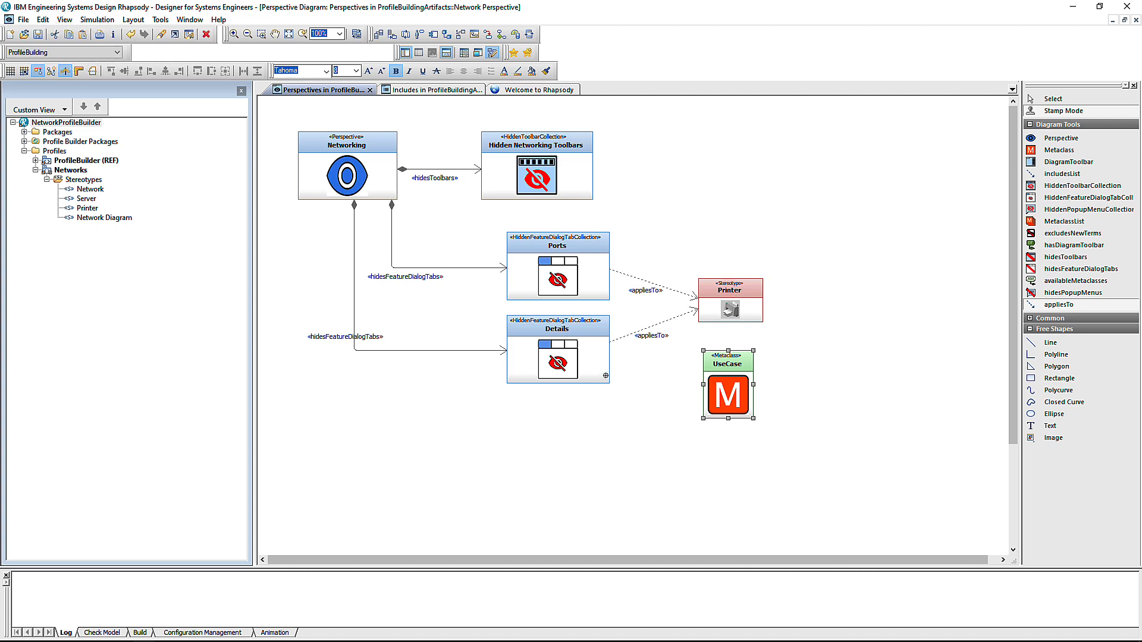
click(606, 376)
click(704, 379)
click(39, 35)
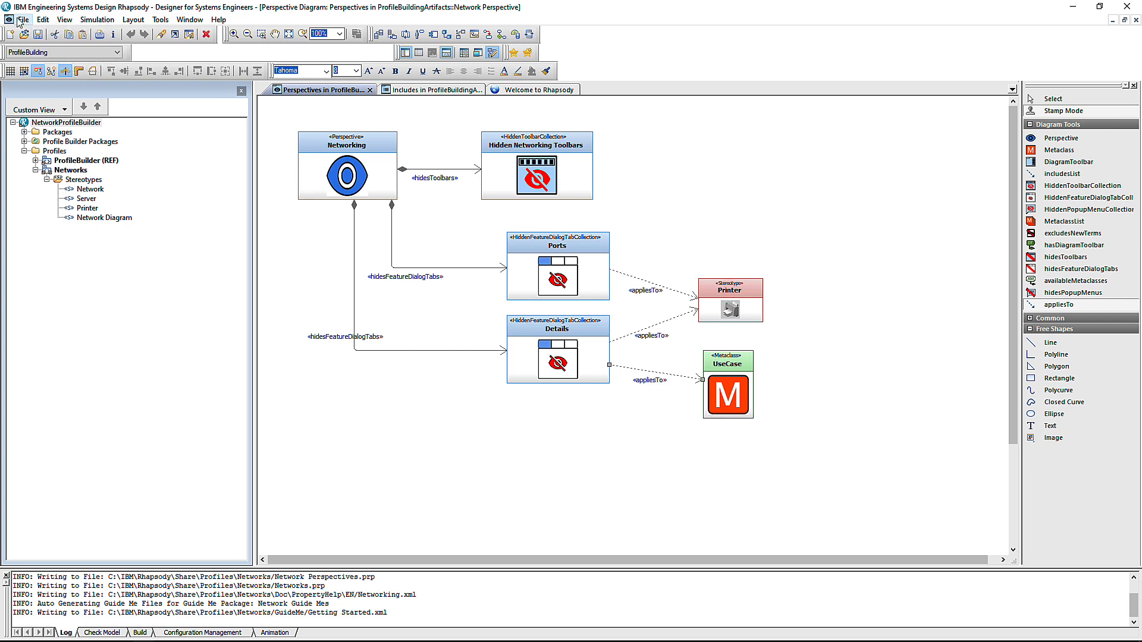
Step: Reopen UserProject and add a new Network element under the project
click(22, 20)
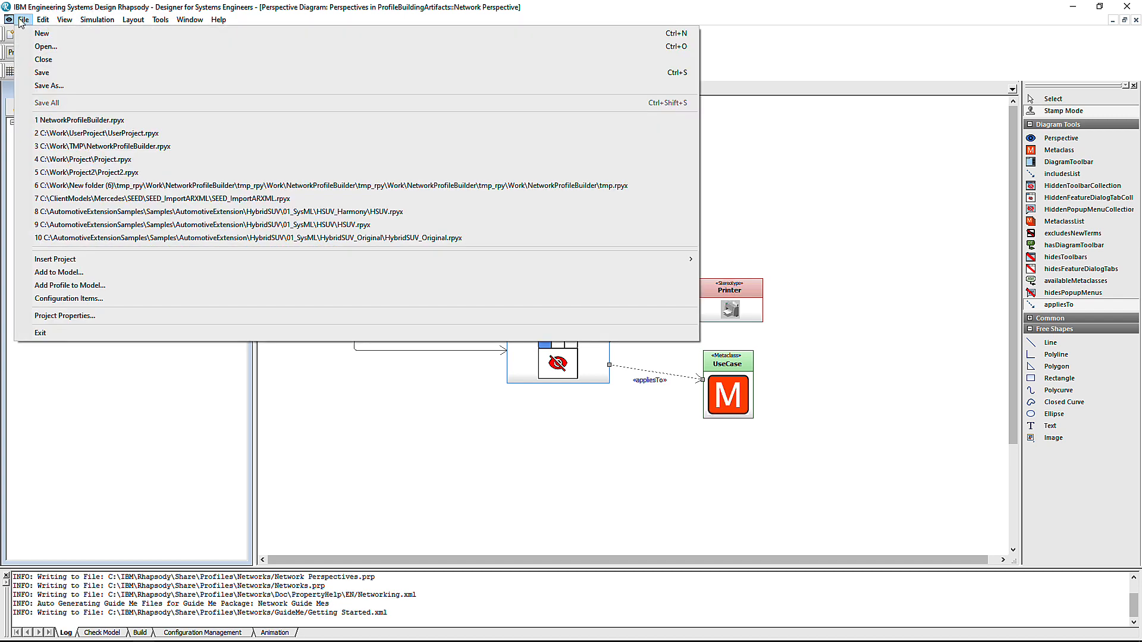
click(122, 133)
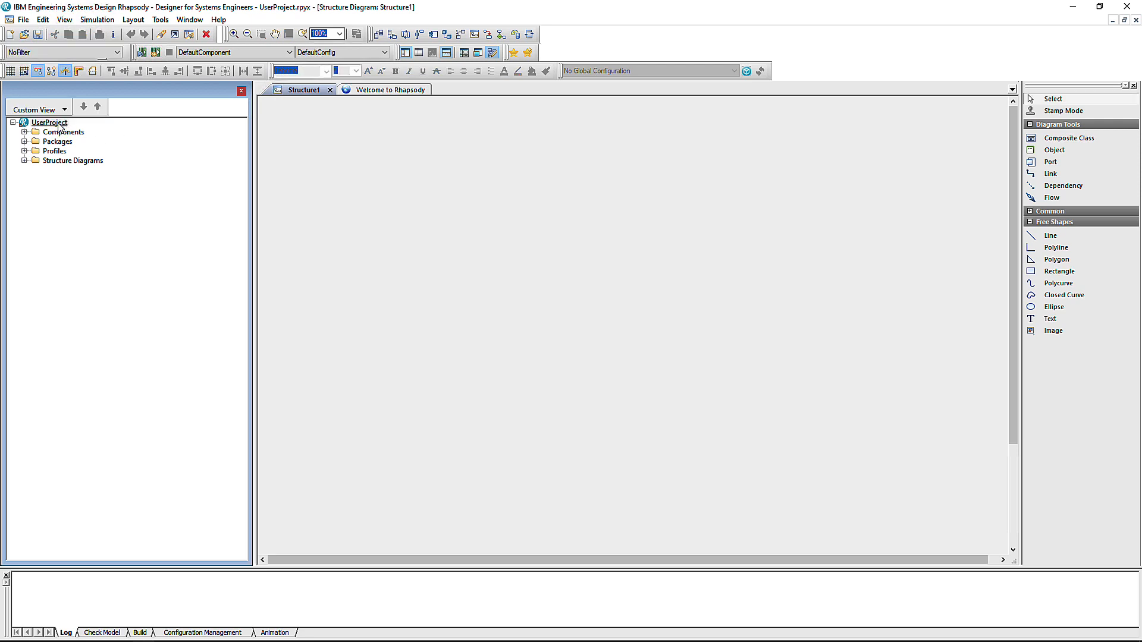
right_click(60, 124)
mouse_move(92, 144)
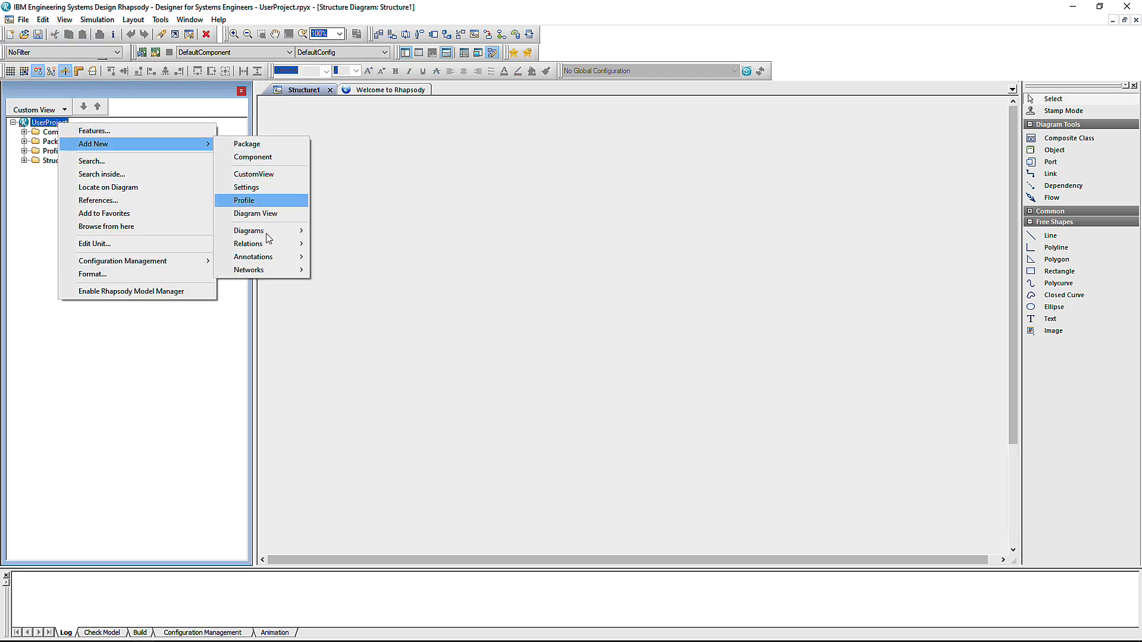
mouse_move(280, 270)
click(333, 269)
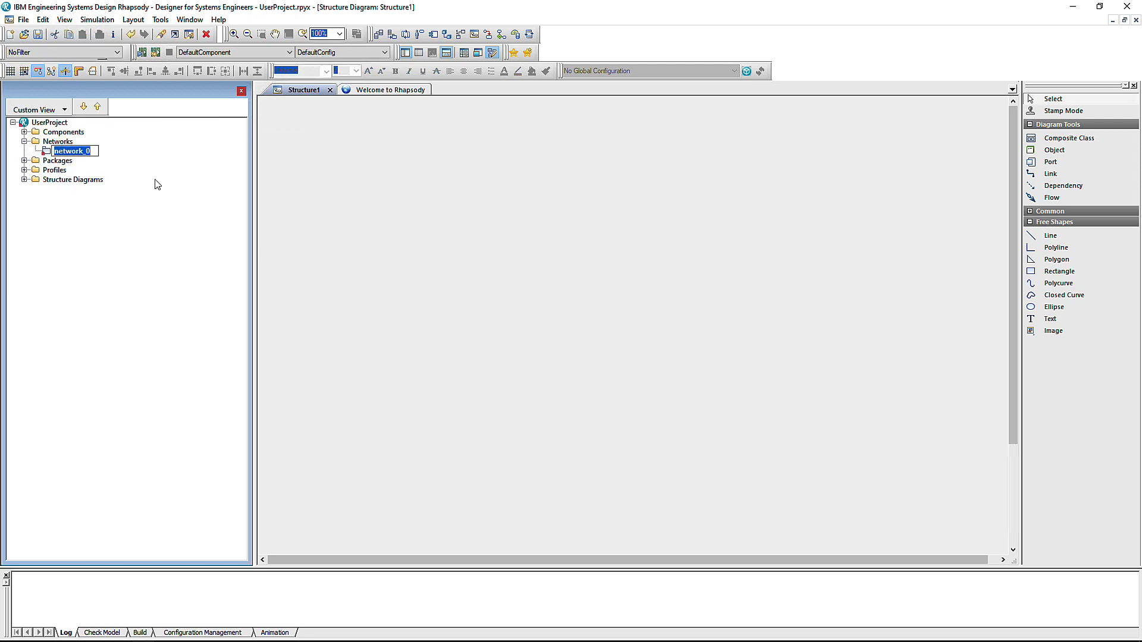
Step: Add a new Printer element inside the new network, keeping its default name
right_click(76, 152)
mouse_move(111, 177)
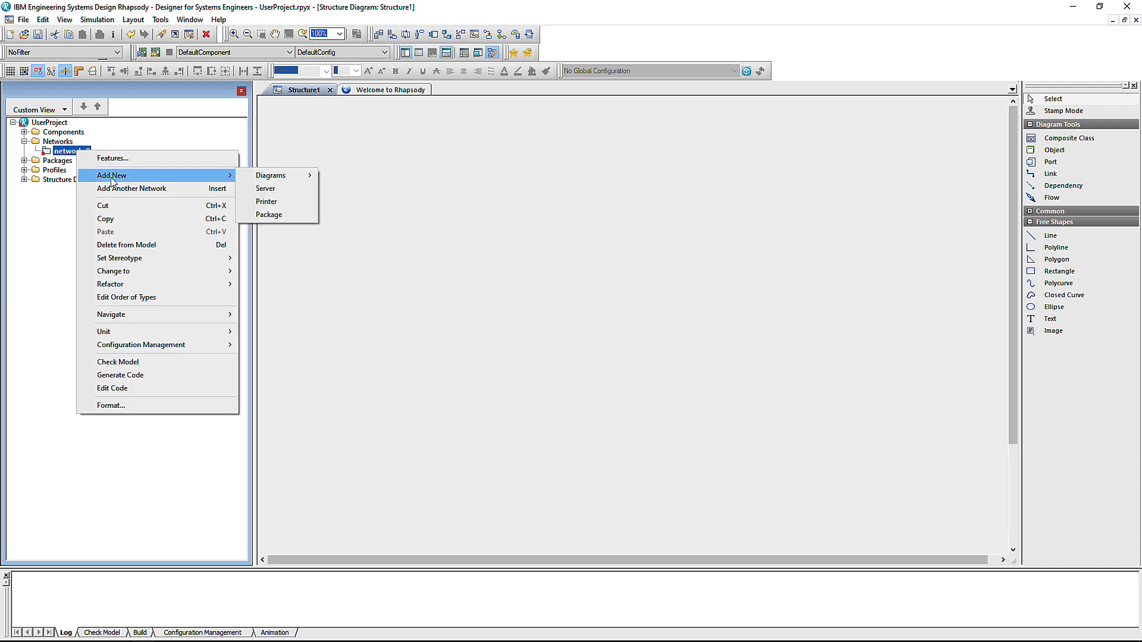
click(266, 201)
Step: Add a UseCaseDiagram to the network with its default name and open it
right_click(74, 152)
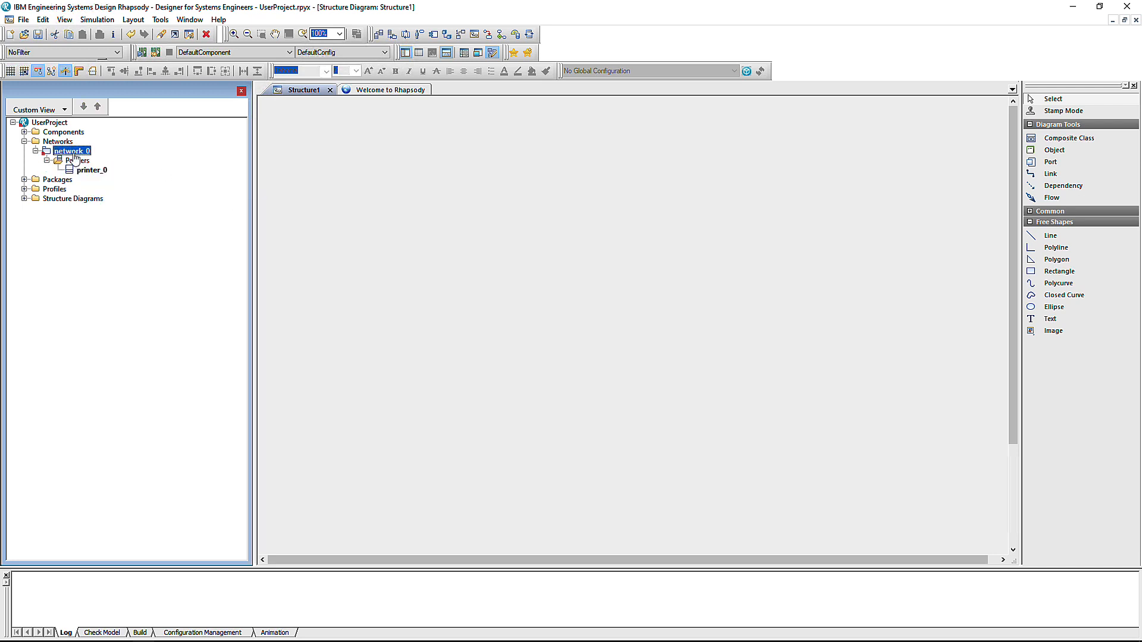
mouse_move(121, 178)
mouse_move(251, 182)
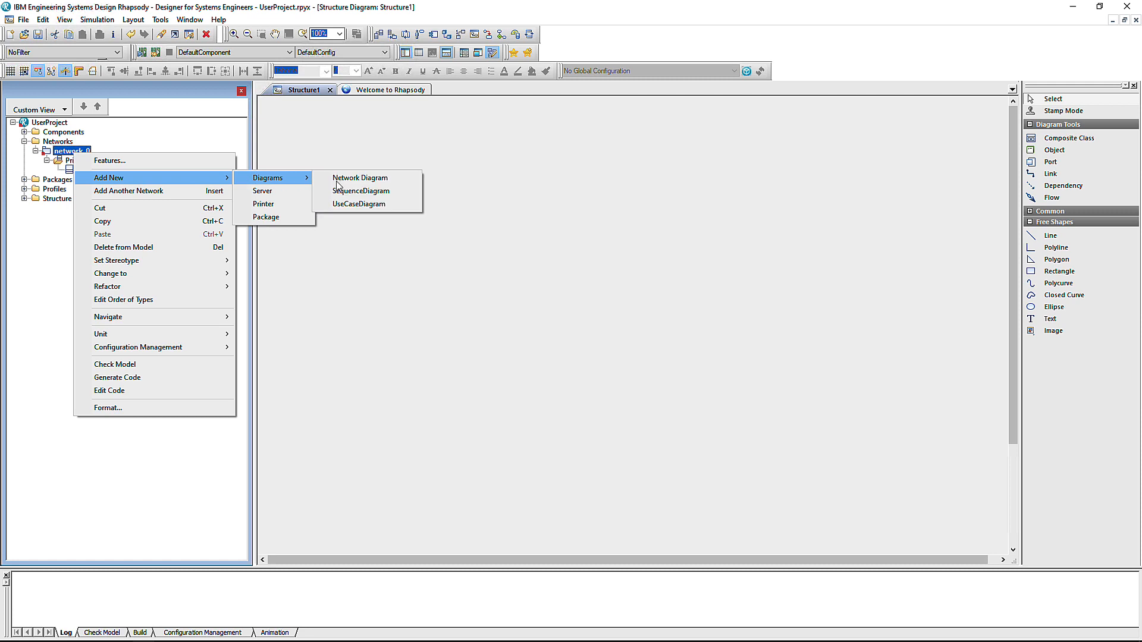
click(353, 204)
click(511, 360)
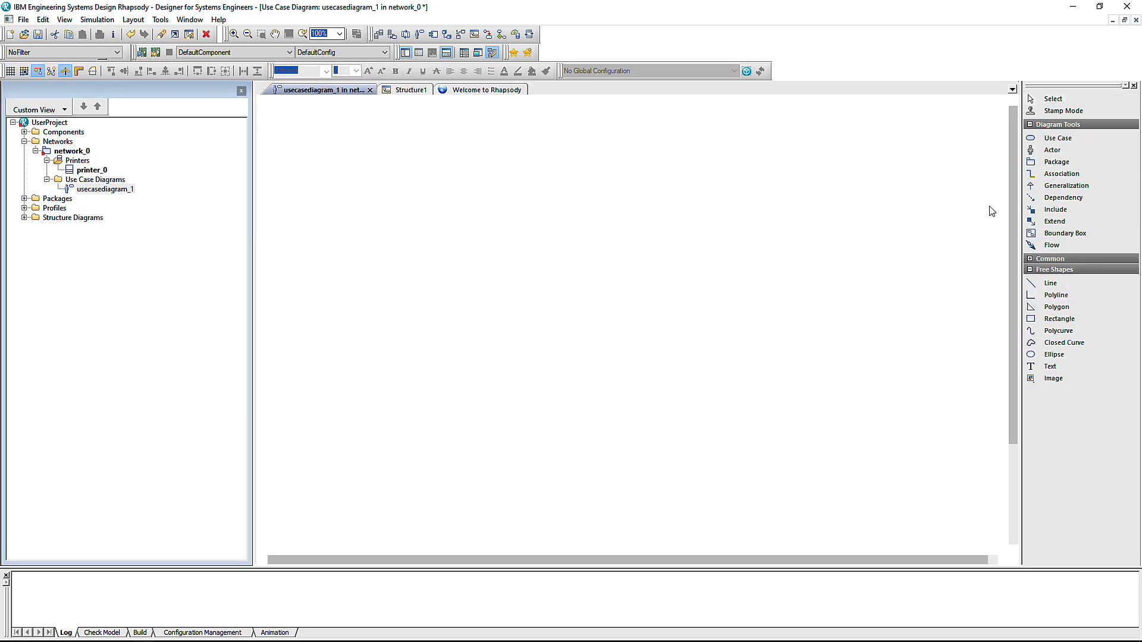
Step: Place a use case with its default name on the new use case diagram
click(1058, 138)
click(376, 173)
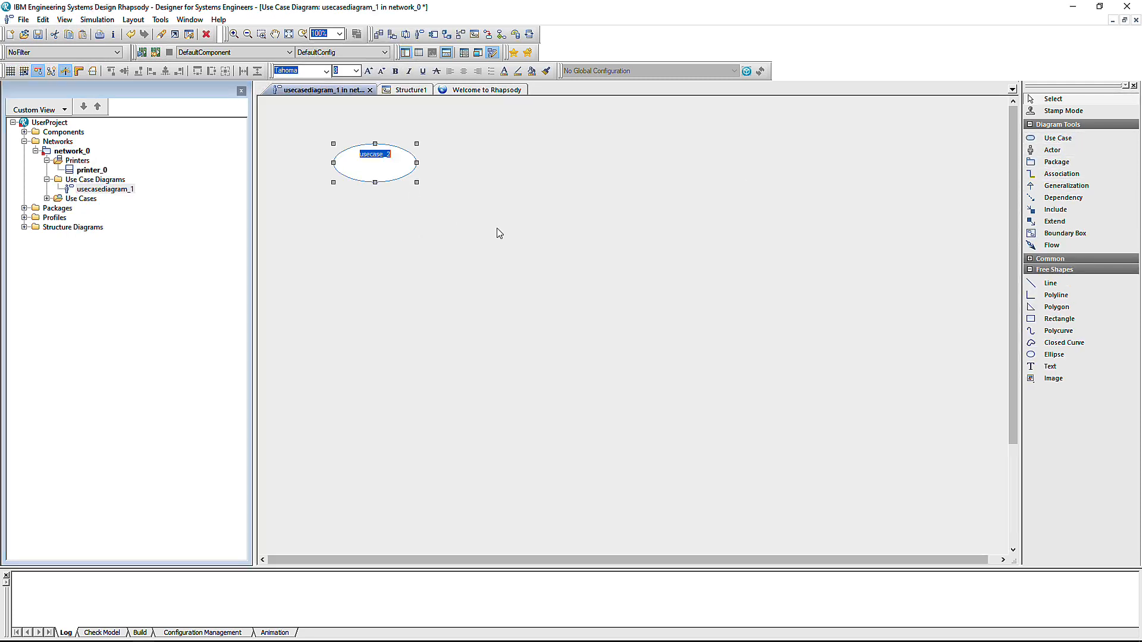
click(647, 236)
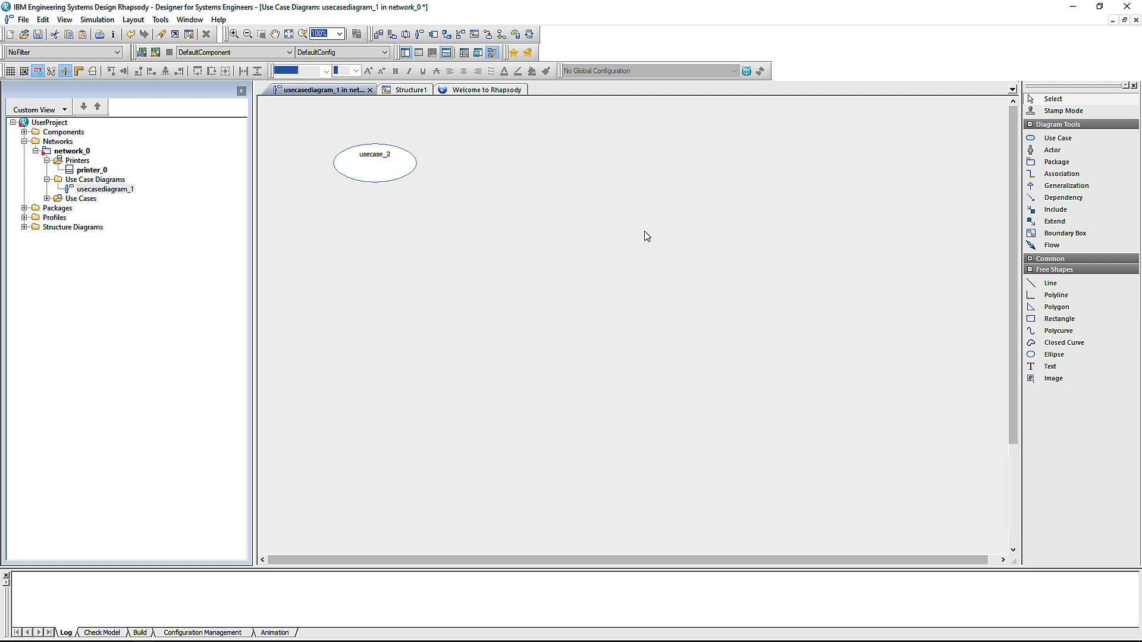
Step: Compare the feature dialog tabs of the use case and the printer between the NoFilter and Networking perspectives, ending on NoFilter
double_click(388, 172)
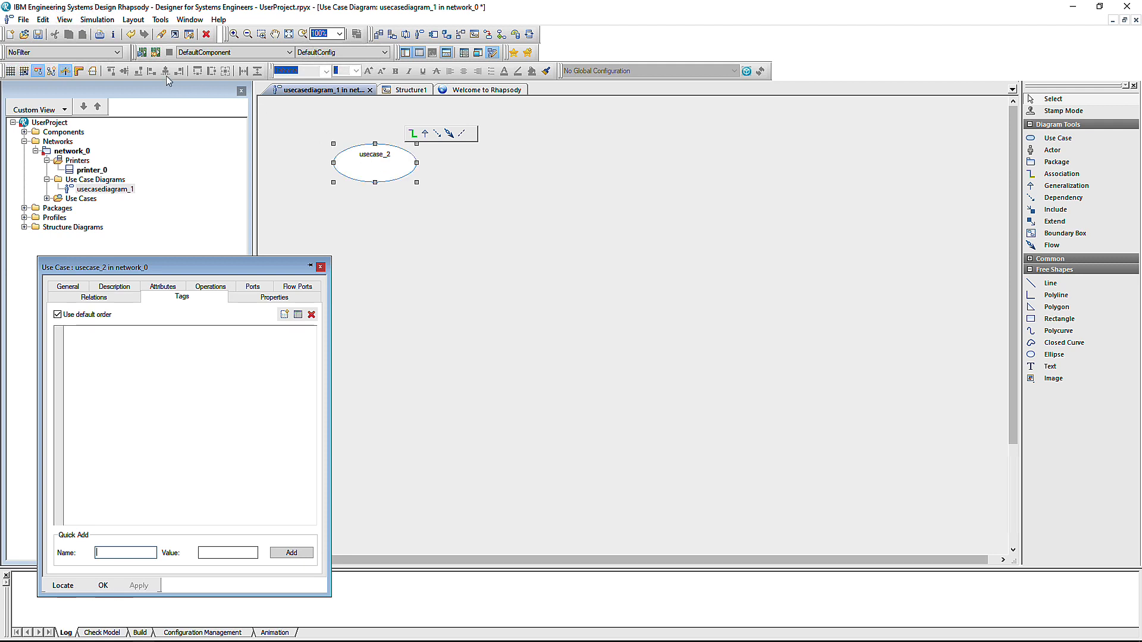
click(117, 52)
click(79, 64)
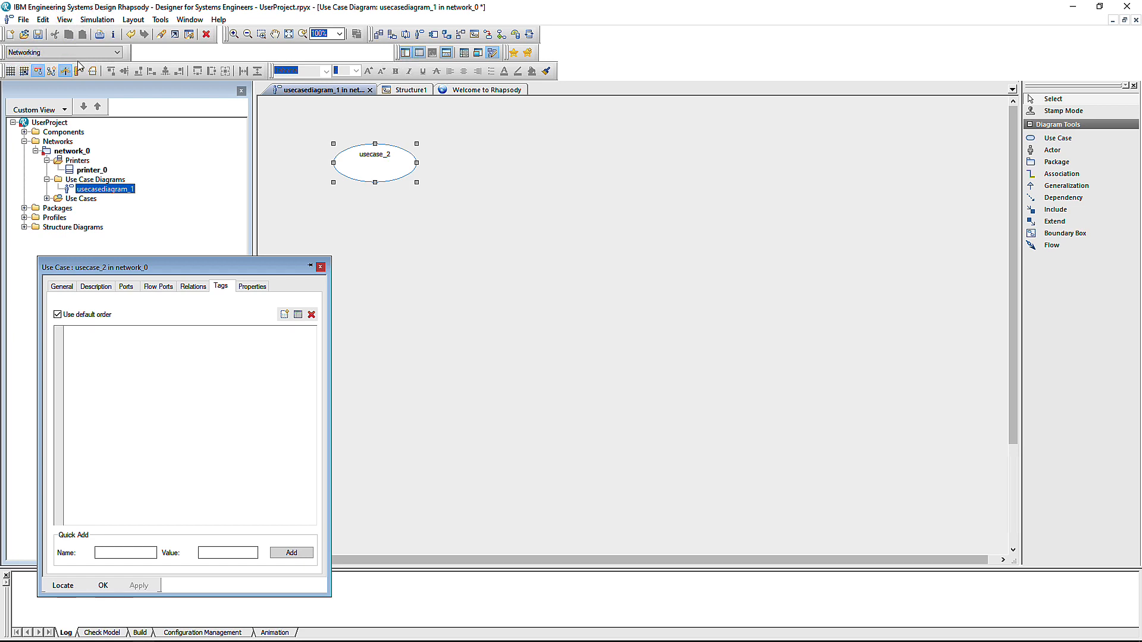
click(103, 171)
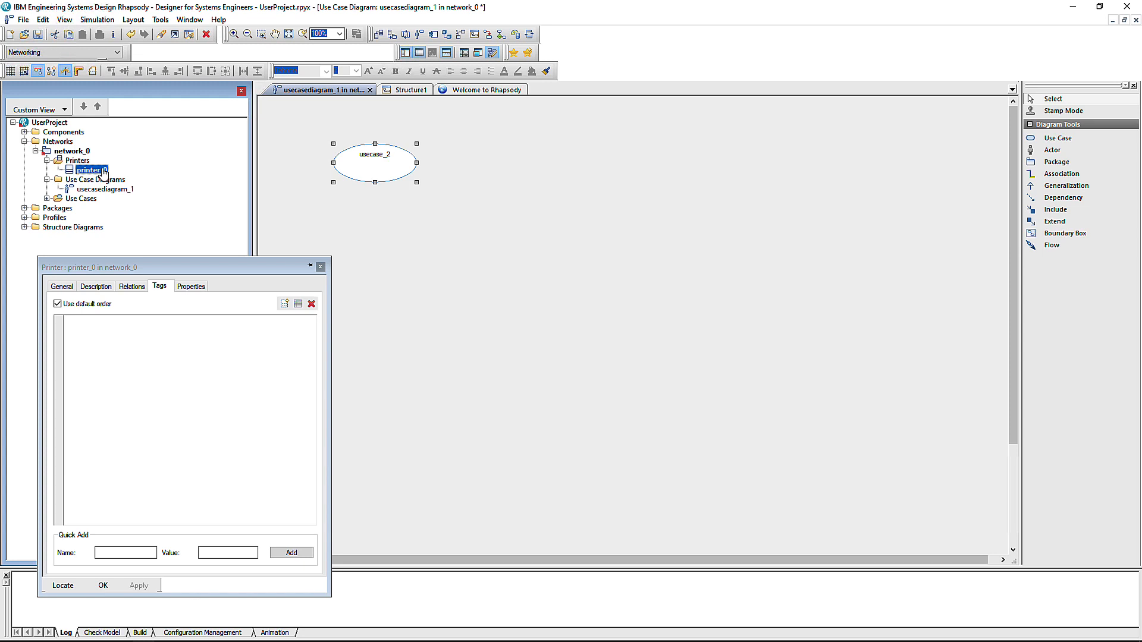
click(77, 55)
click(59, 72)
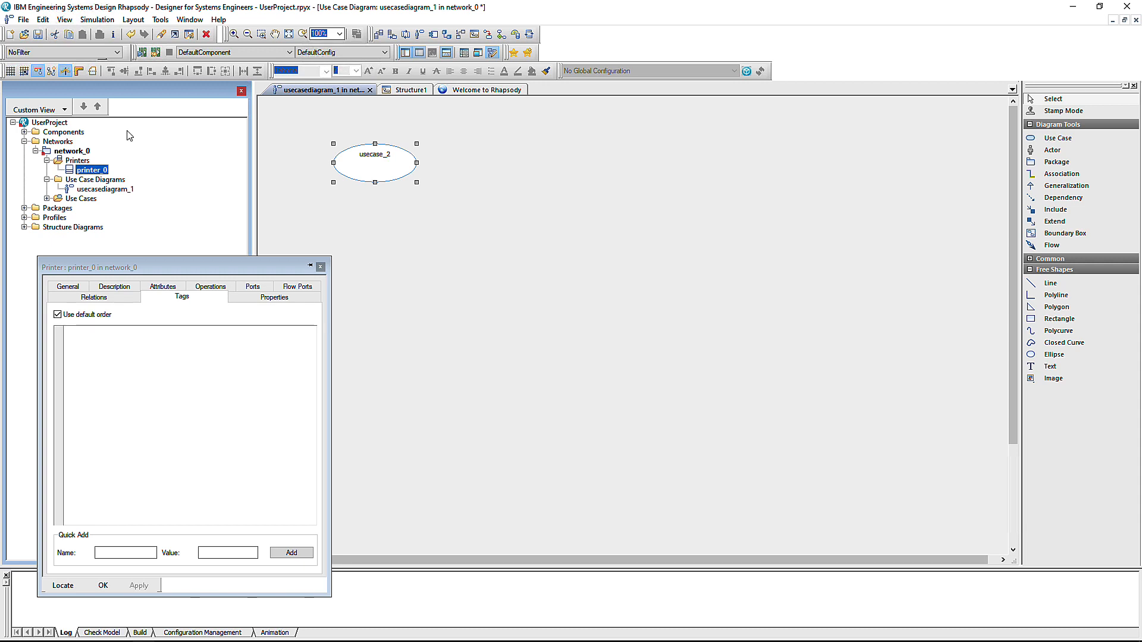
Step: Reopen the NetworkProfileBuilder project from the recently used projects
click(24, 20)
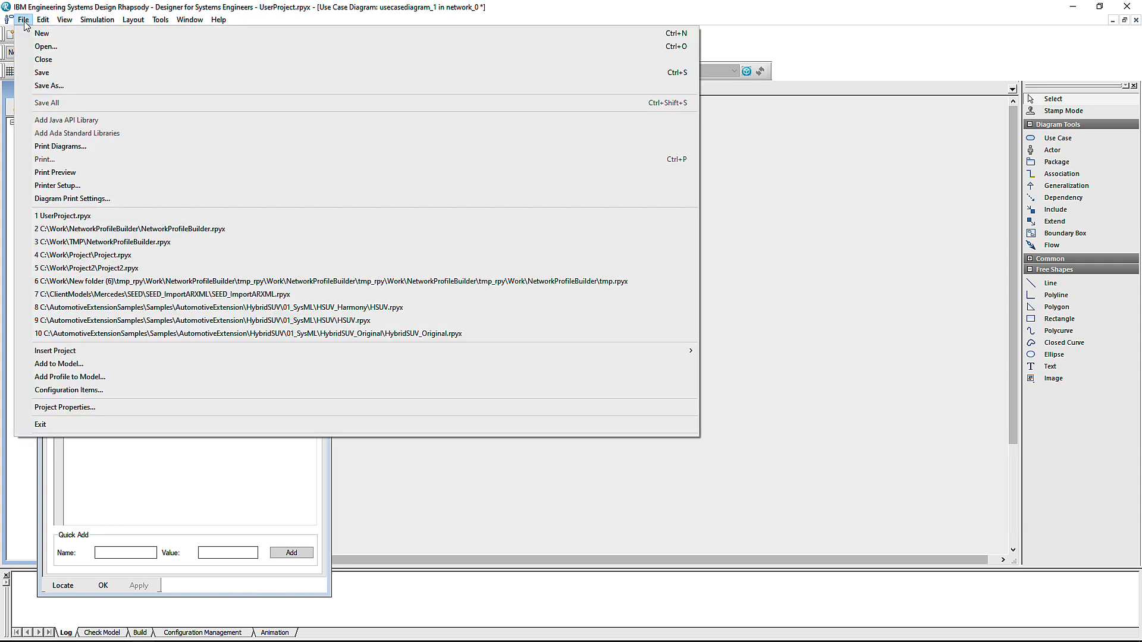
click(173, 229)
click(524, 351)
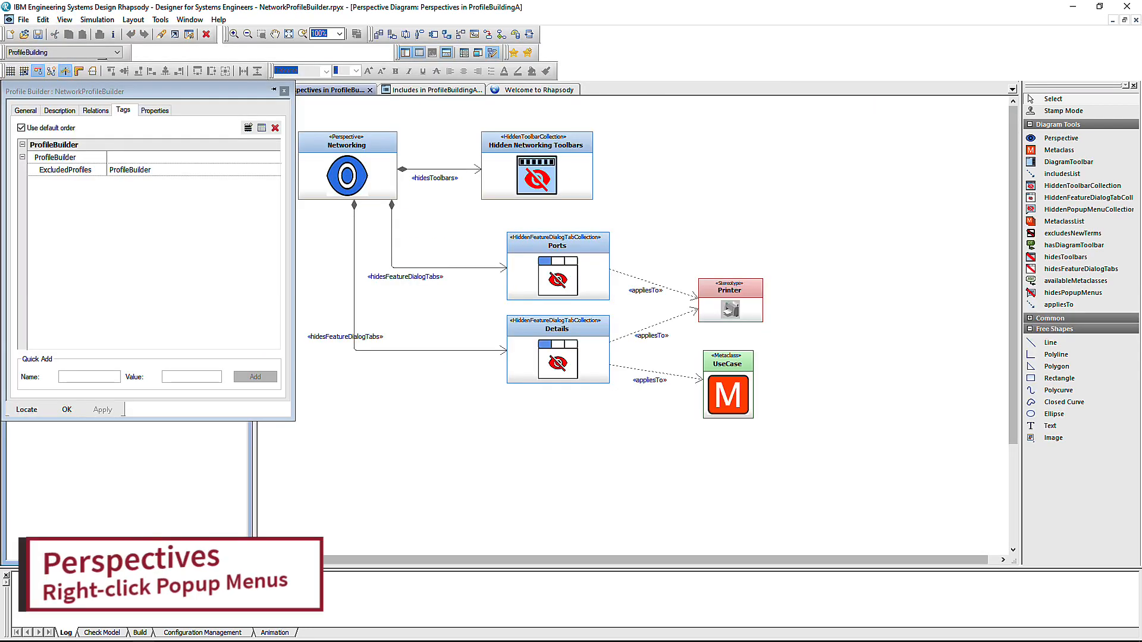
Step: Add a HiddenPopupMenuCollection with its default name in the empty area beyond Hidden Networking Toolbars on the diagram
click(1071, 210)
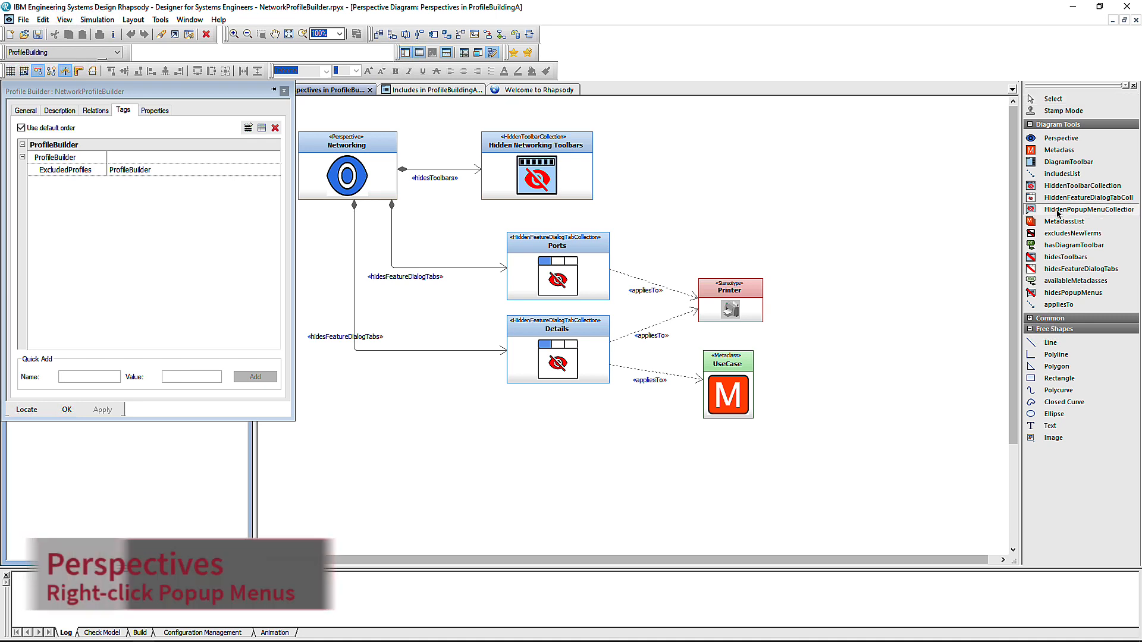
click(844, 157)
key(Return)
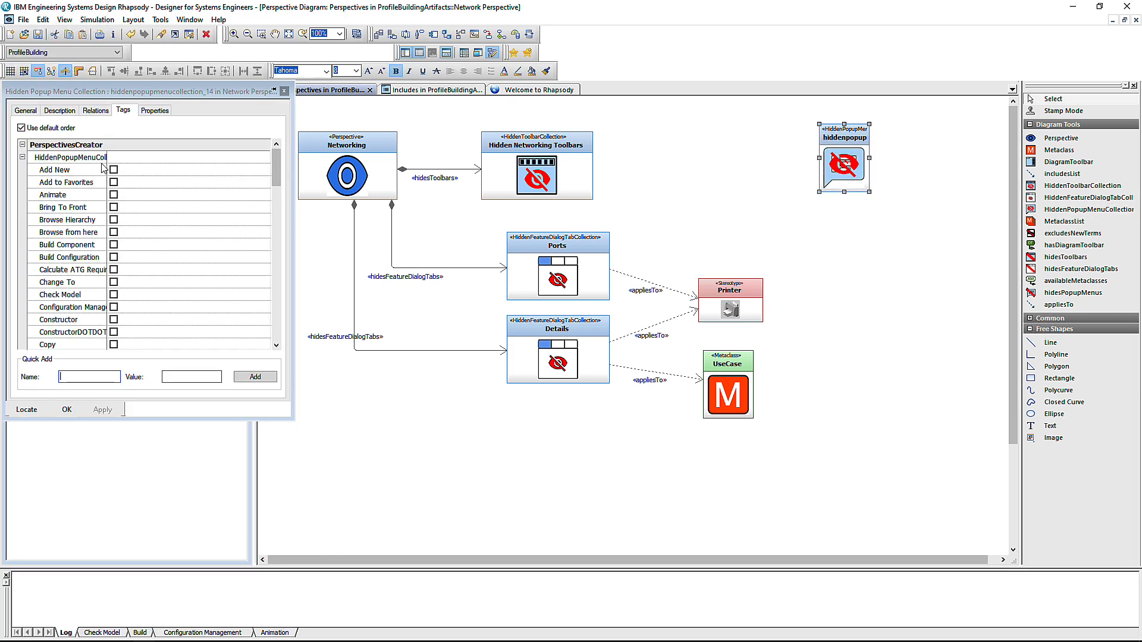
Step: Review the popup menu entries available as tags of the new HiddenPopupMenuCollection, widening the name column to read them in full
drag(107, 155, 199, 155)
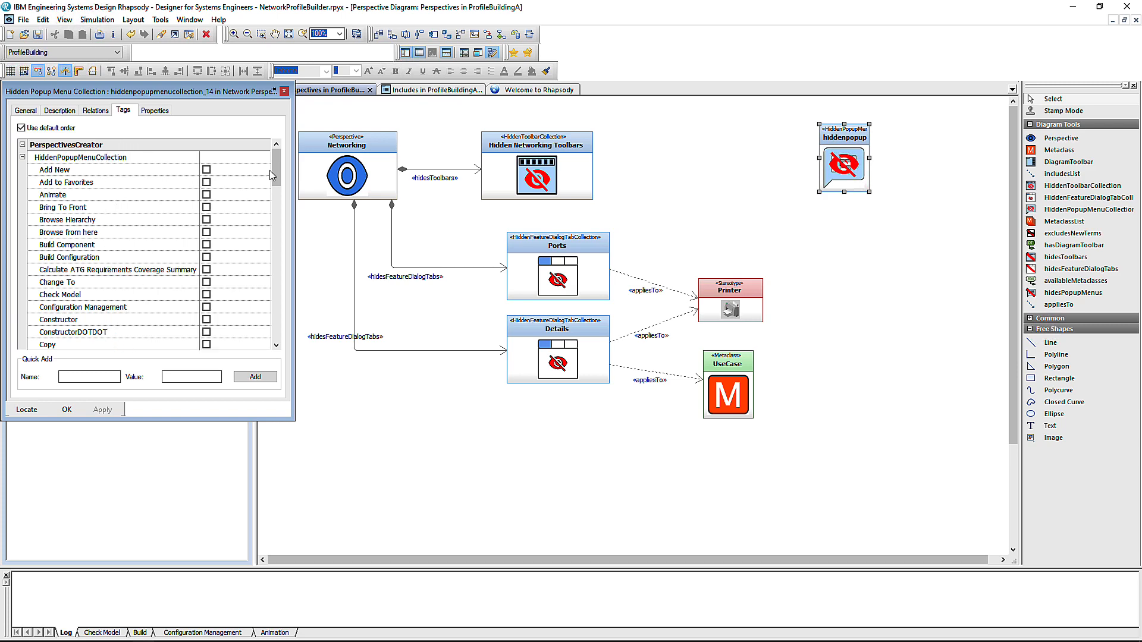
drag(276, 175, 277, 354)
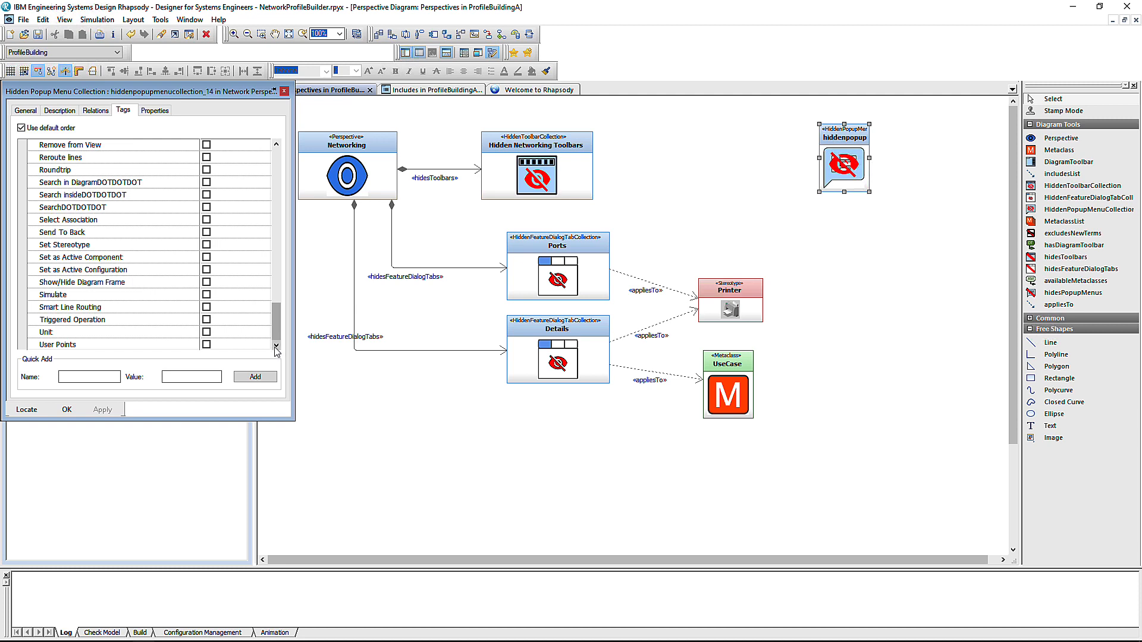
click(72, 411)
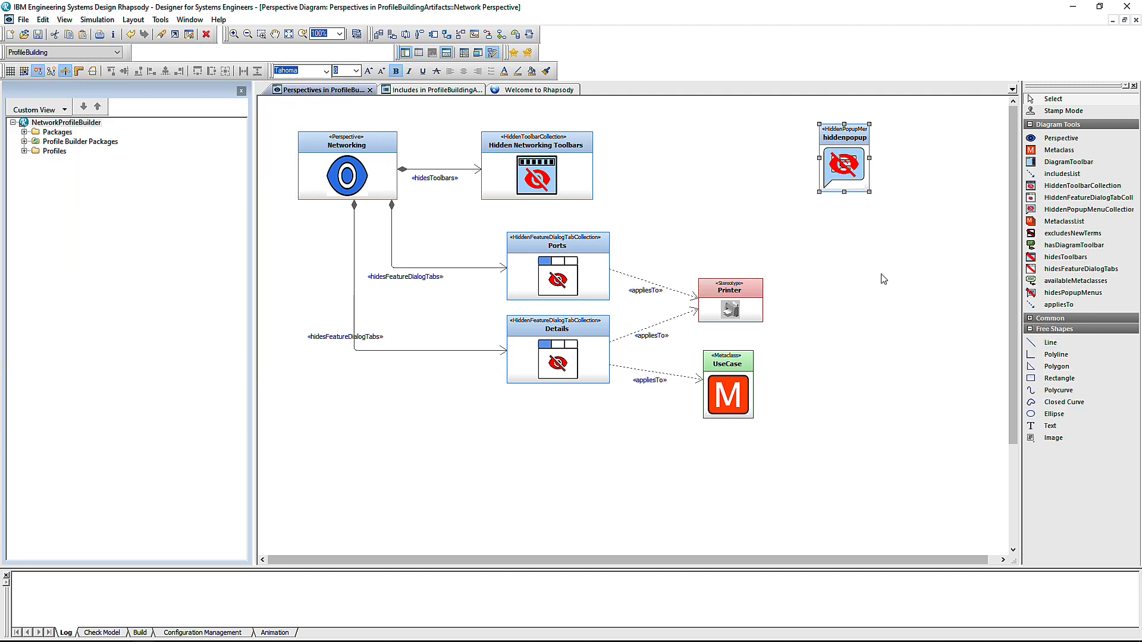
Step: Delete the new default-named HiddenPopupMenuCollection from the model
right_click(852, 171)
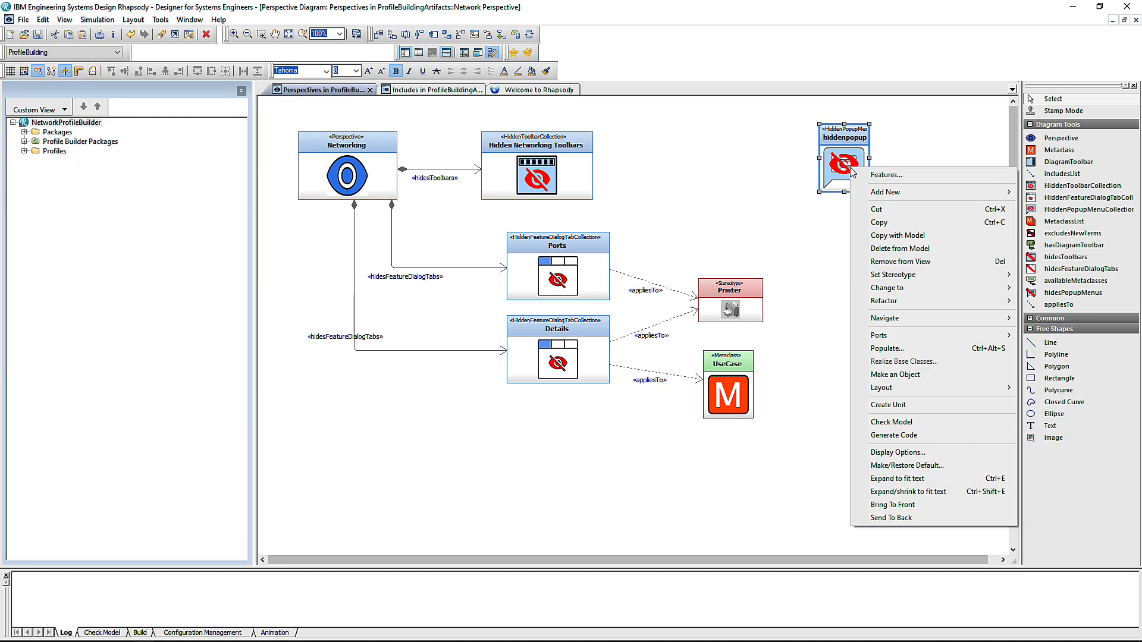
click(909, 249)
click(572, 351)
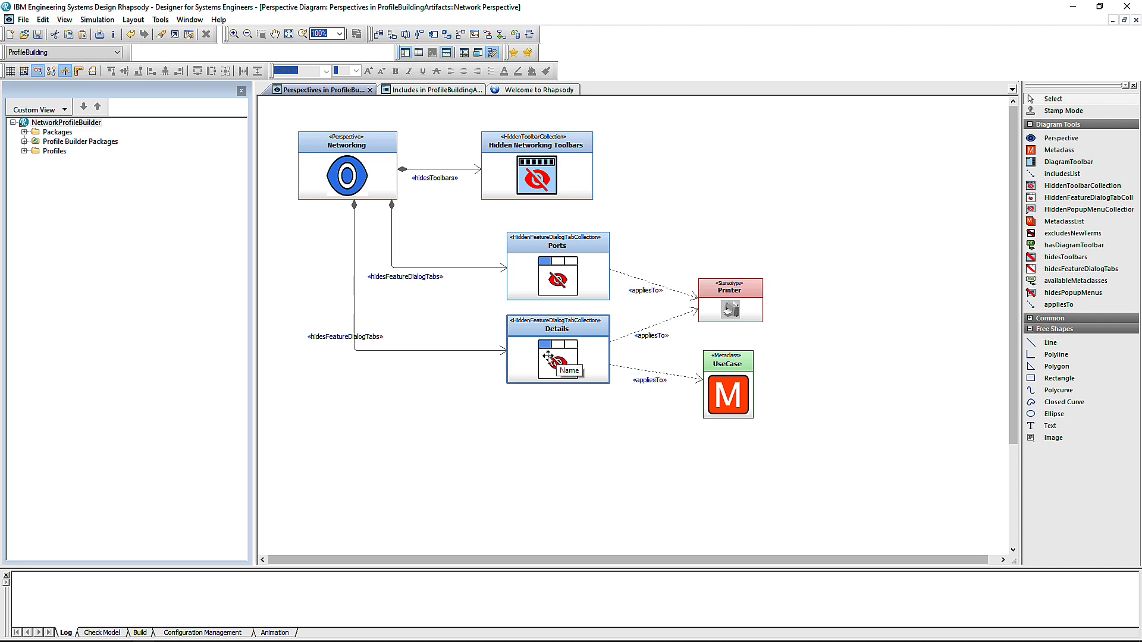
Step: Show the Popup Menu Collections View and place Code Generation Popup Menus and Advanced Features Popup Menus below the existing elements on the diagram
click(64, 110)
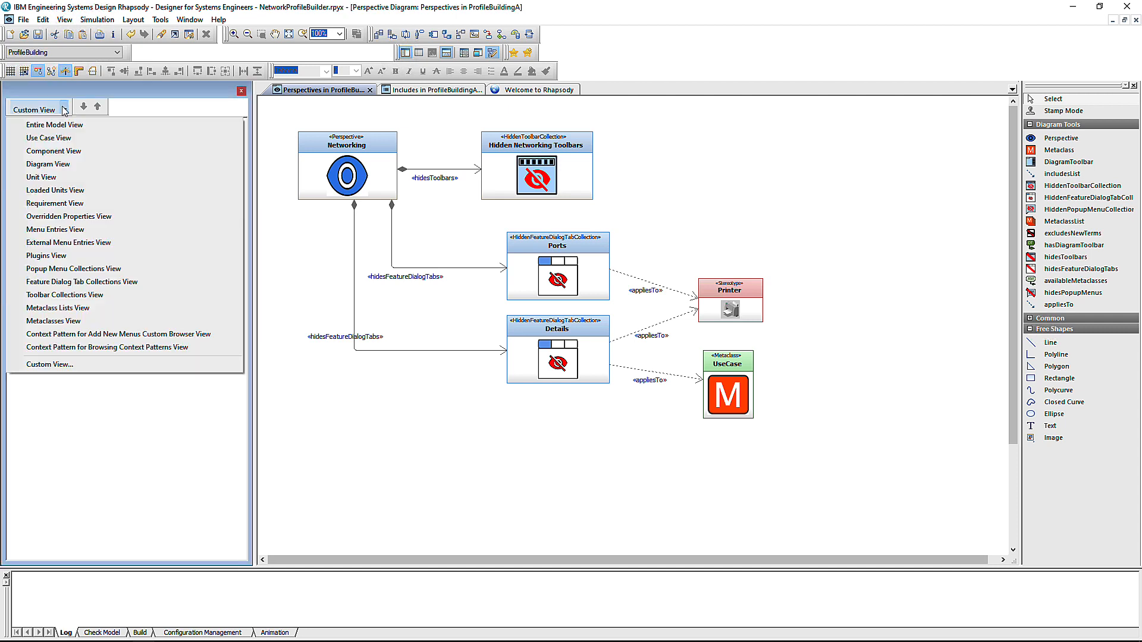
click(83, 271)
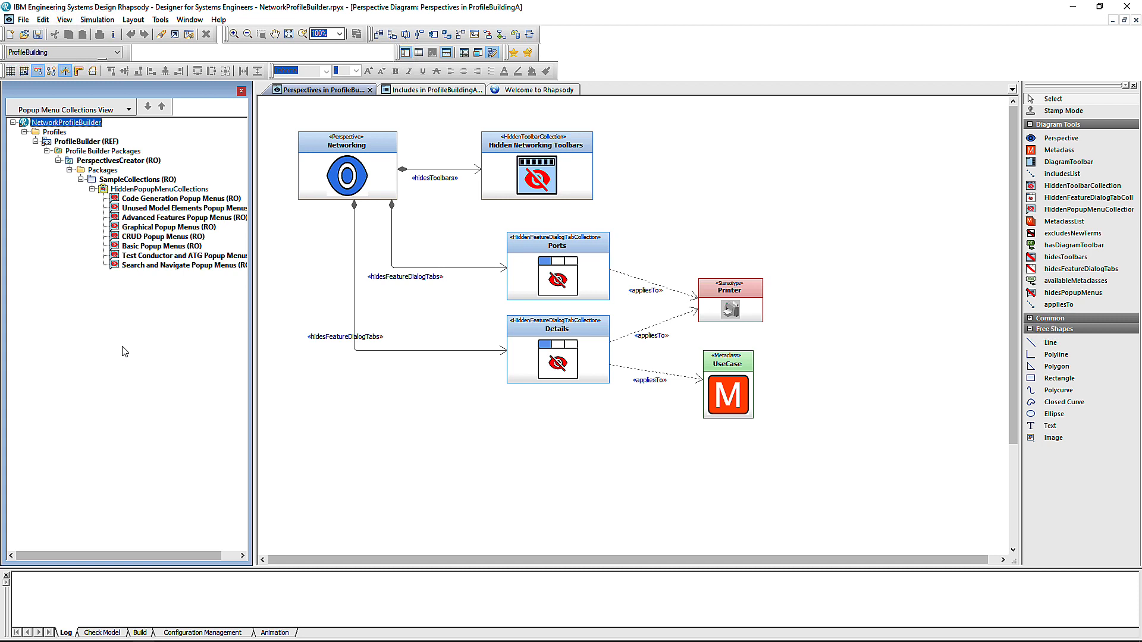
drag(232, 199, 546, 455)
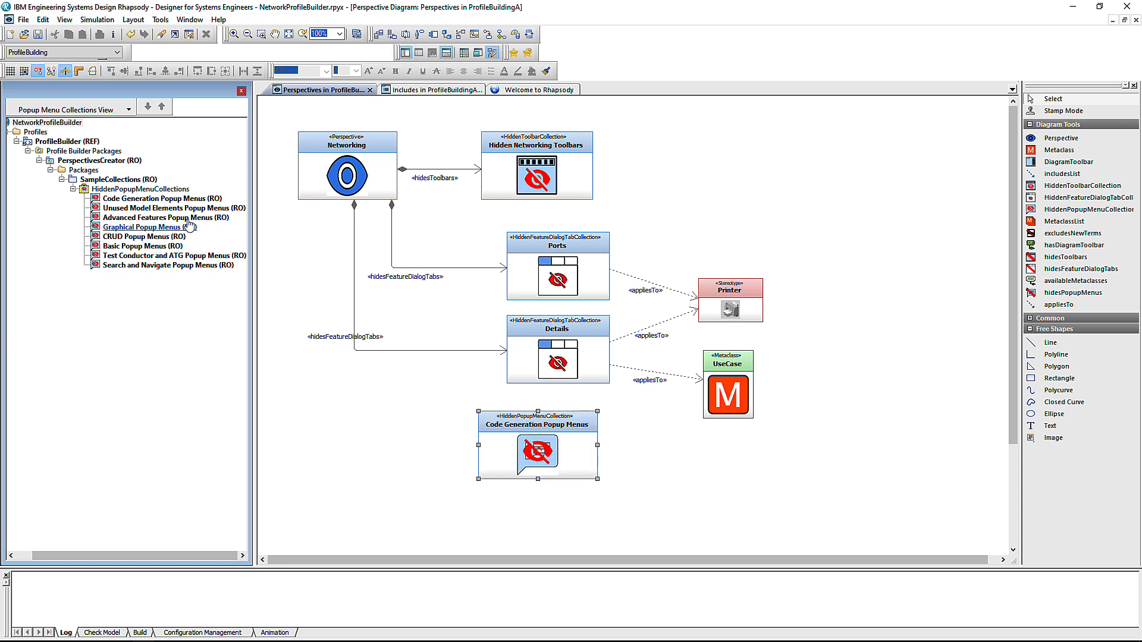
drag(185, 218, 324, 515)
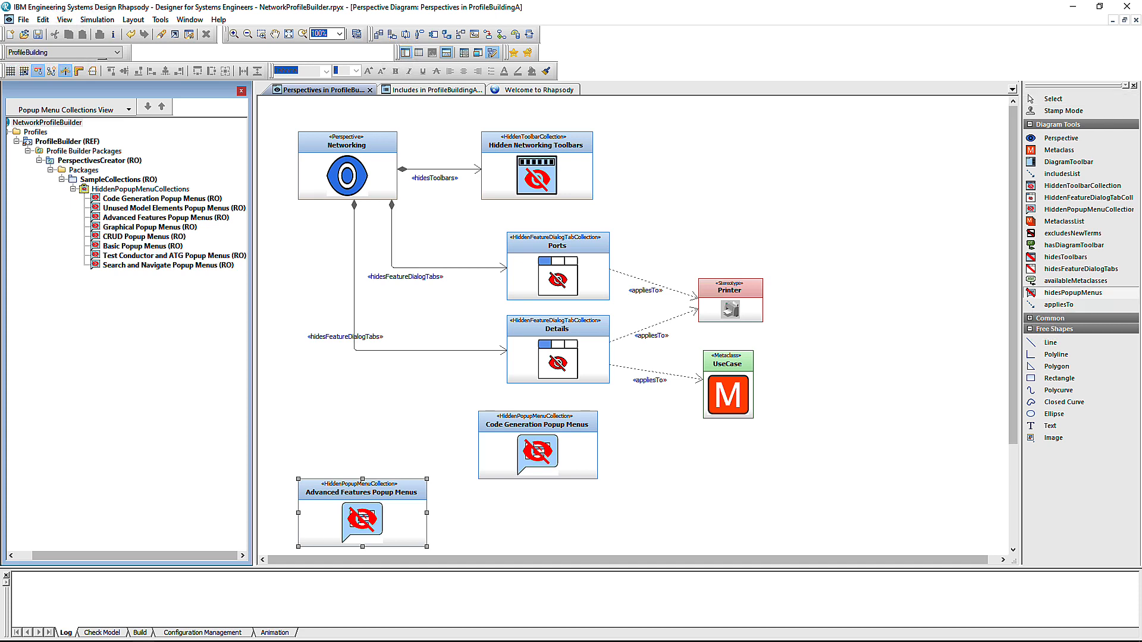
Step: Link the Networking perspective to Code Generation Popup Menus and Advanced Features Popup Menus with hidesPopupMenus relations, and save the project
click(1082, 177)
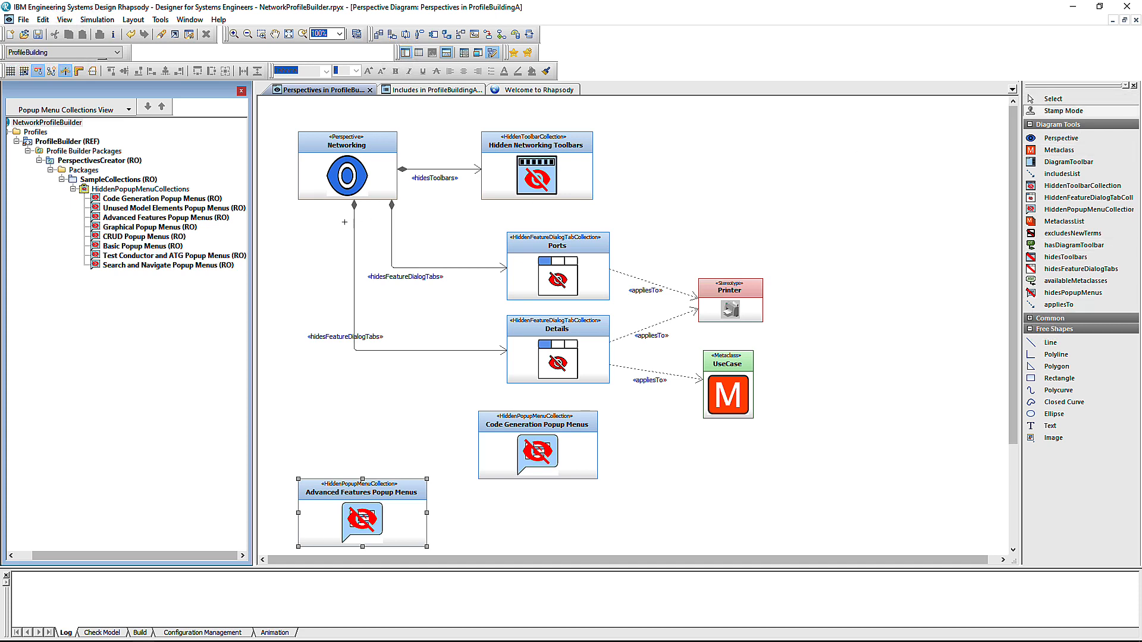
click(339, 190)
click(483, 417)
click(319, 190)
click(328, 483)
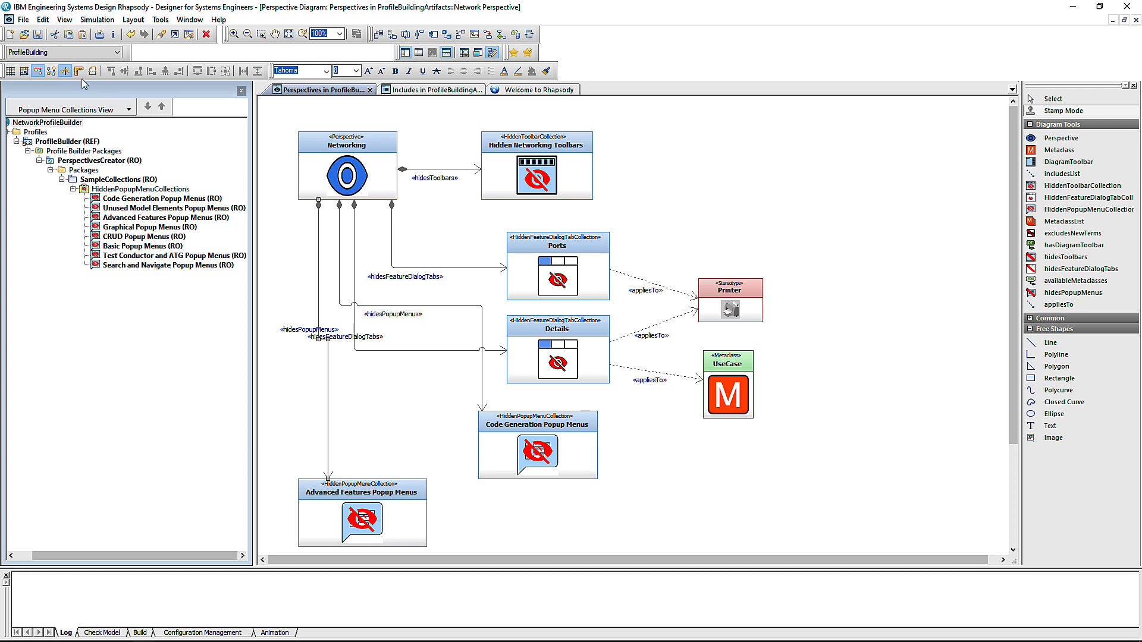
click(37, 34)
Step: Reopen UserProject from the recently used projects and expand network_0 down to its printer in the model browser
click(24, 19)
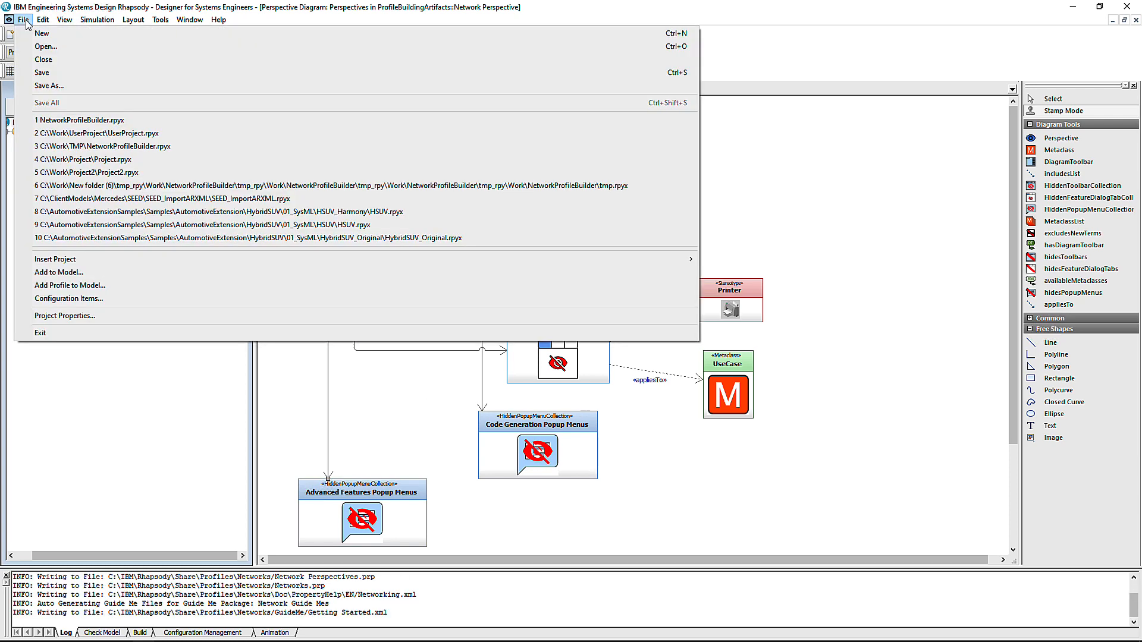
click(91, 134)
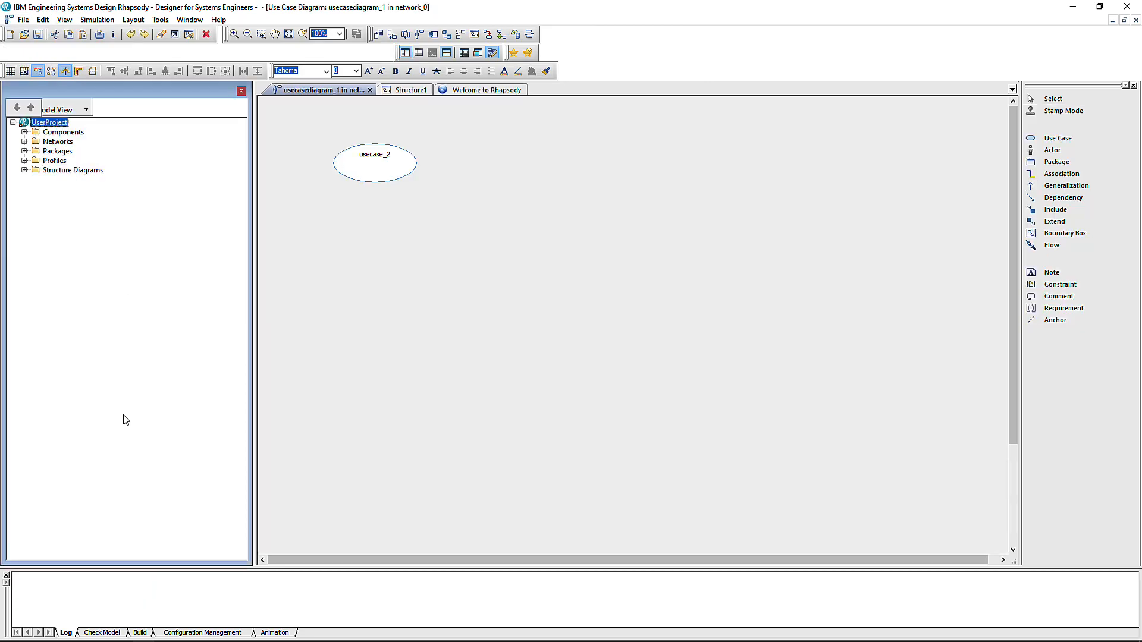
click(24, 151)
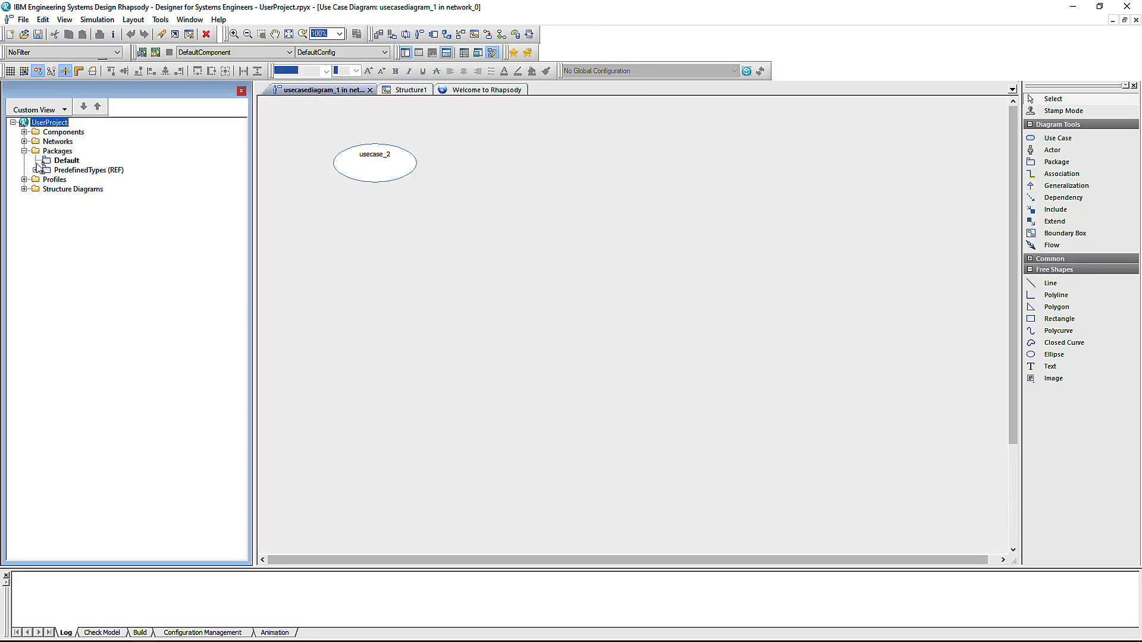
click(25, 142)
click(36, 151)
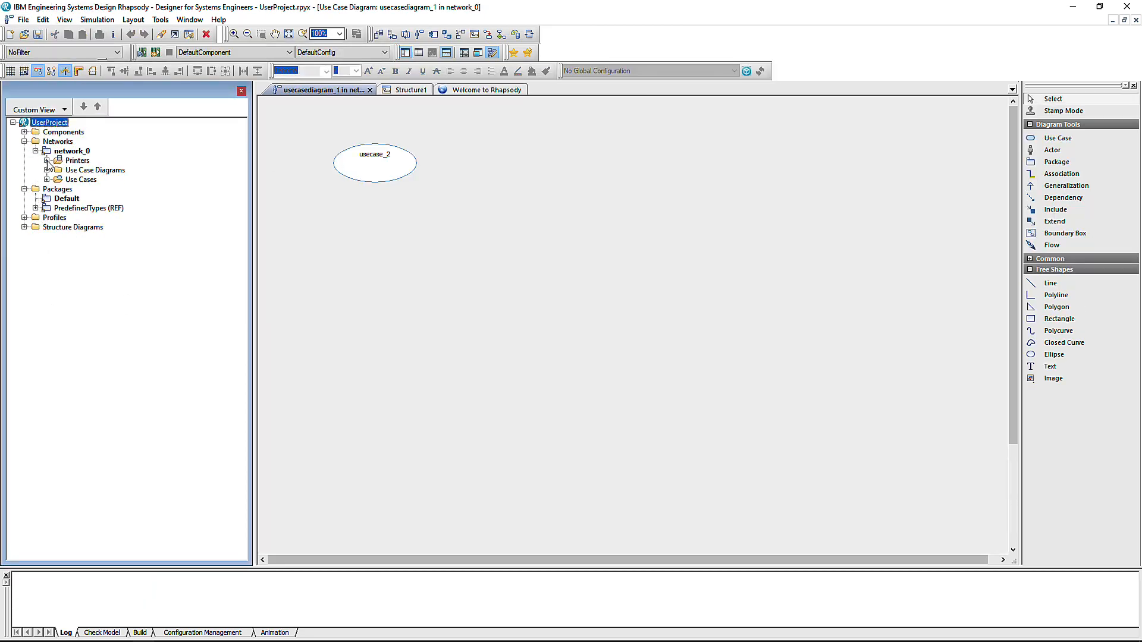
click(47, 161)
Step: Compare the printer's popup menu between the NoFilter and Networking perspectives, ending on Networking
right_click(102, 172)
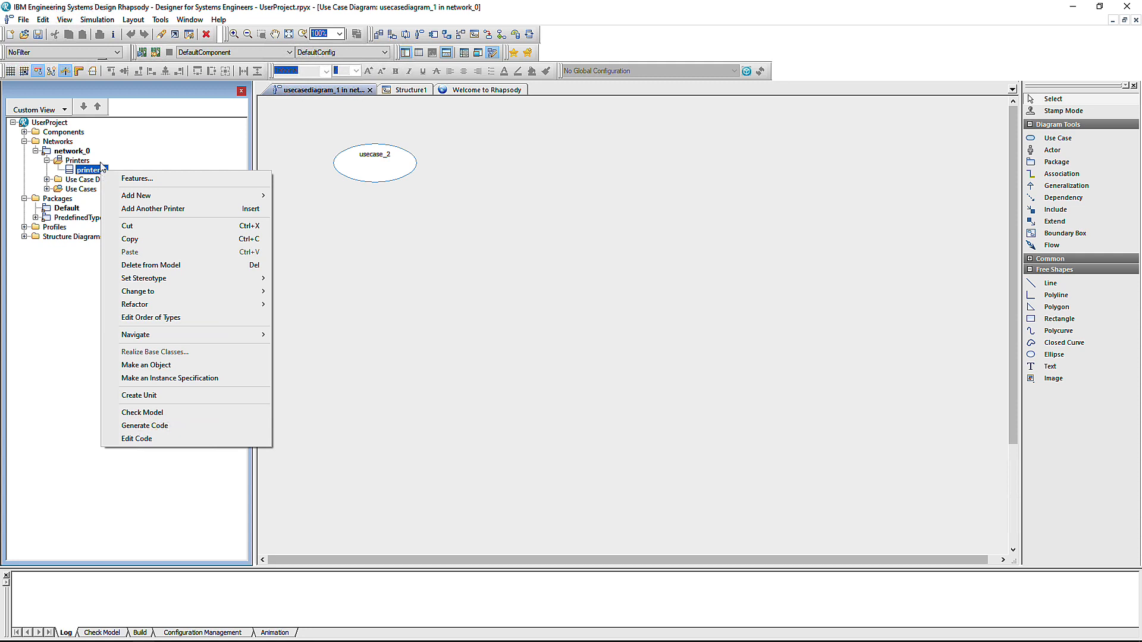
click(84, 55)
click(104, 70)
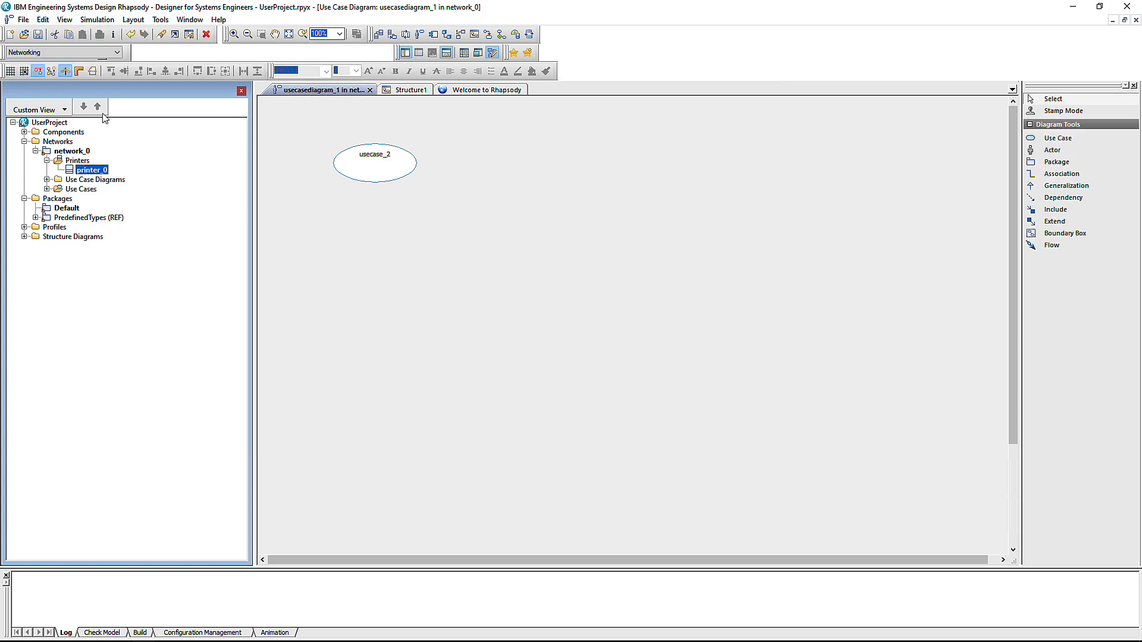
right_click(97, 172)
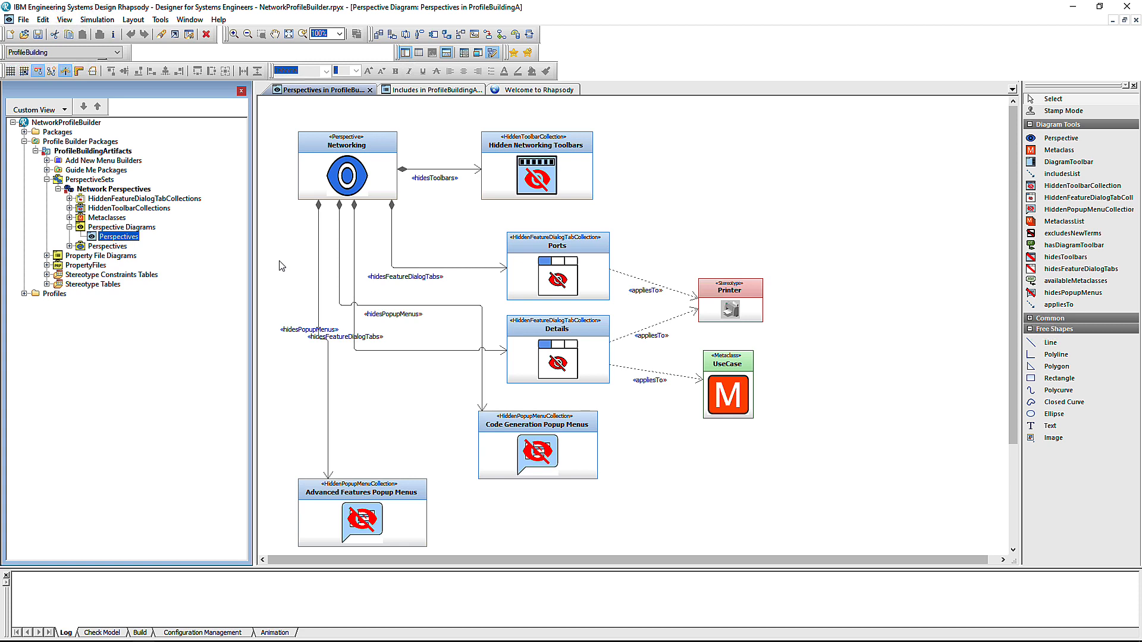
Step: Open the Root PRP property file of NetworkProfileBuilder with its includes in Notepad++
click(46, 265)
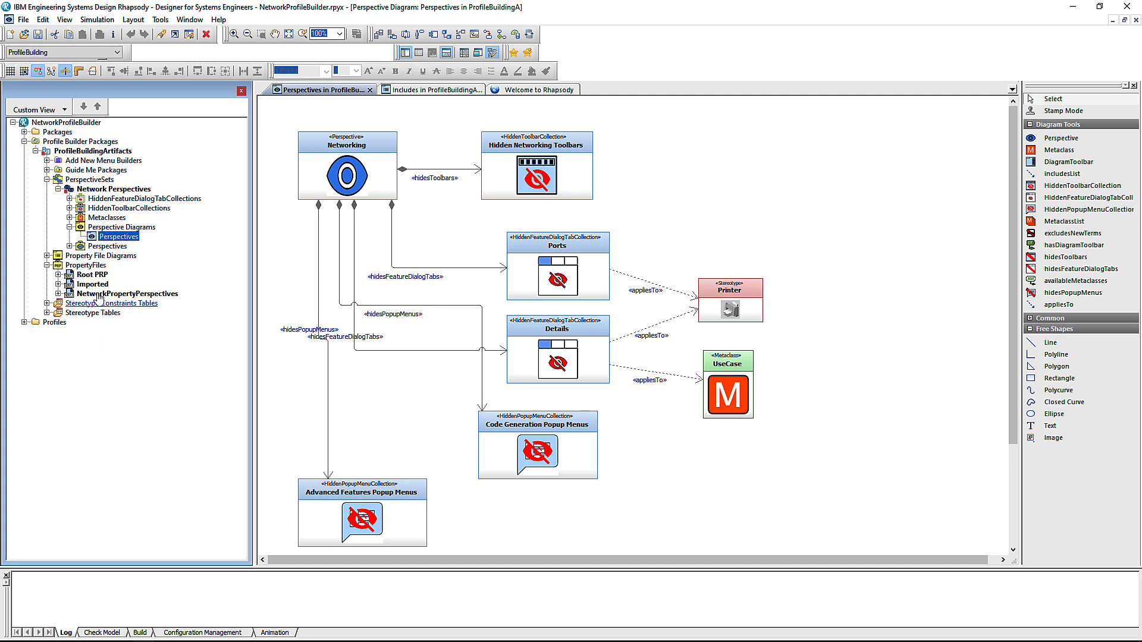
right_click(94, 275)
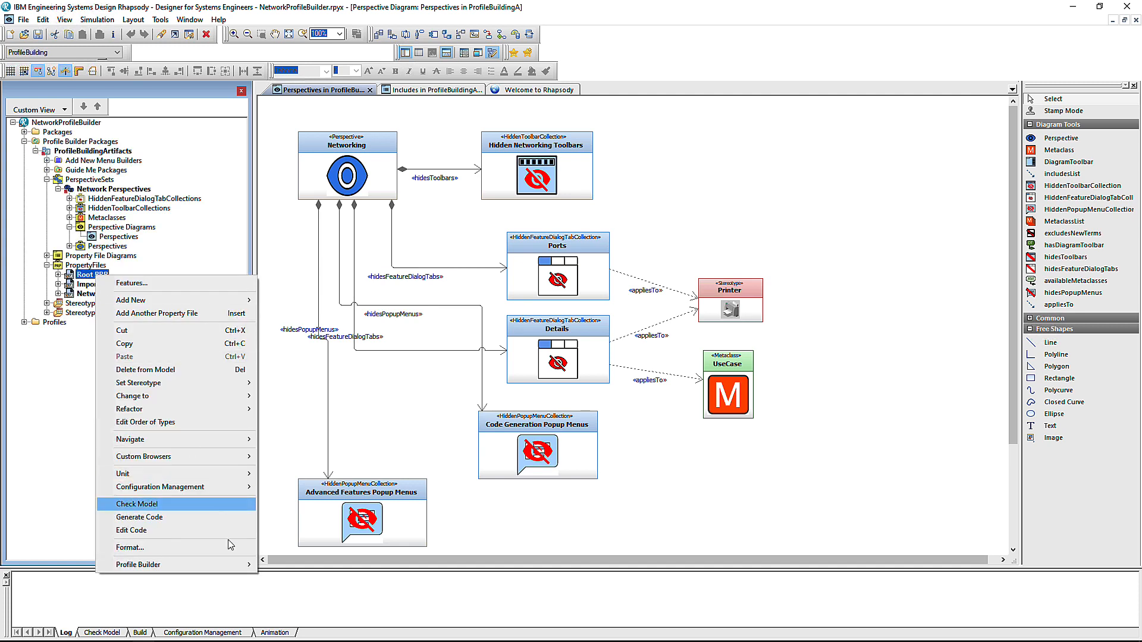
mouse_move(224, 570)
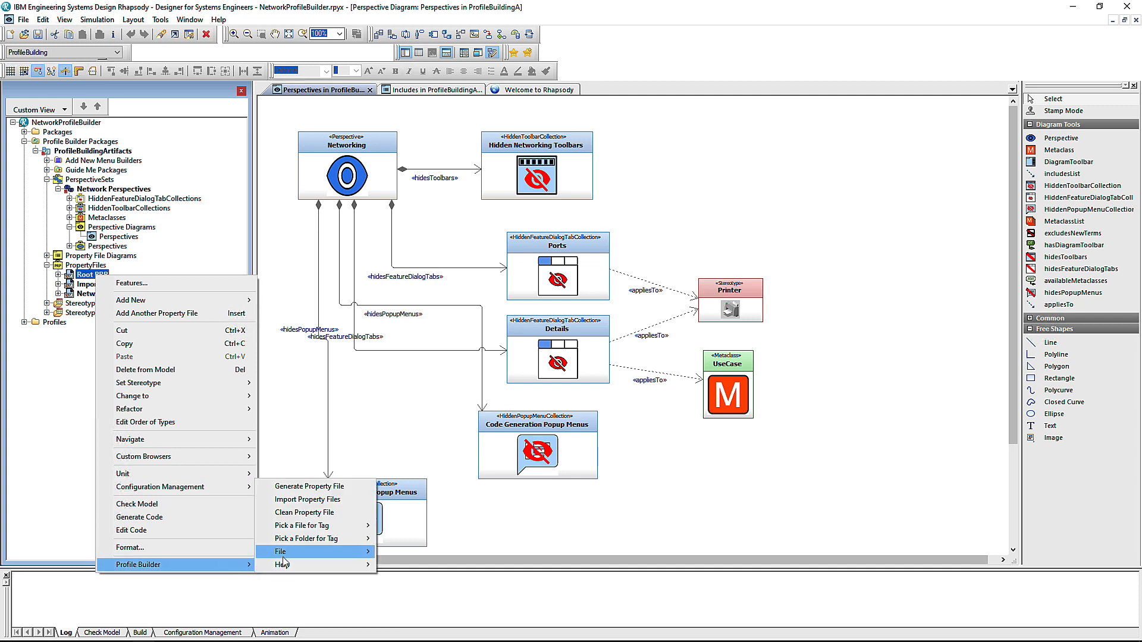
mouse_move(288, 559)
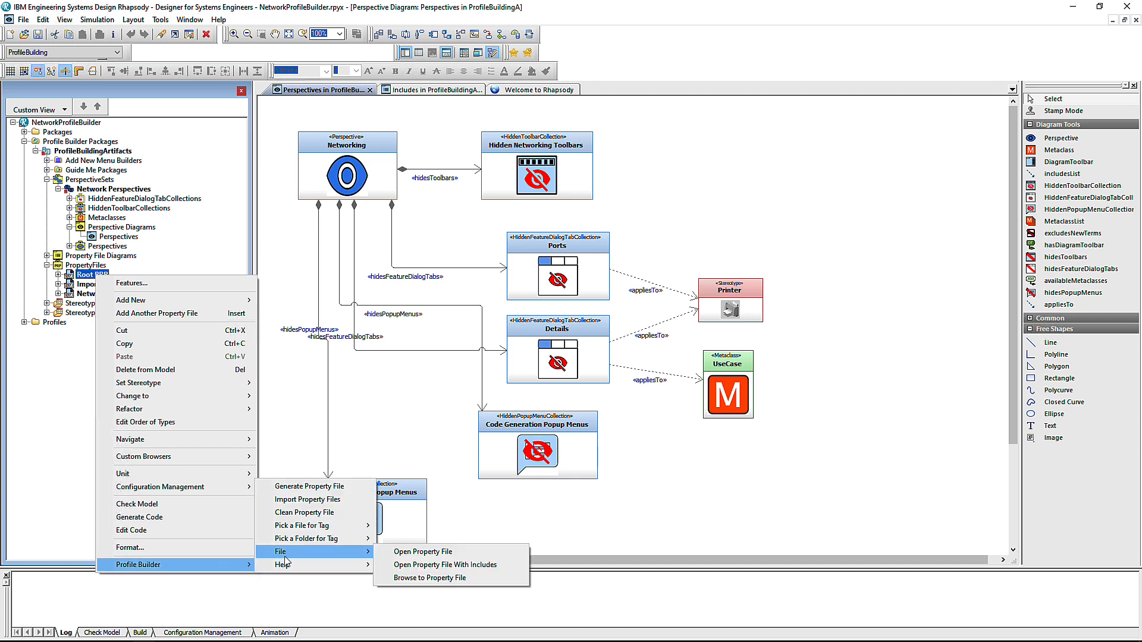
click(490, 566)
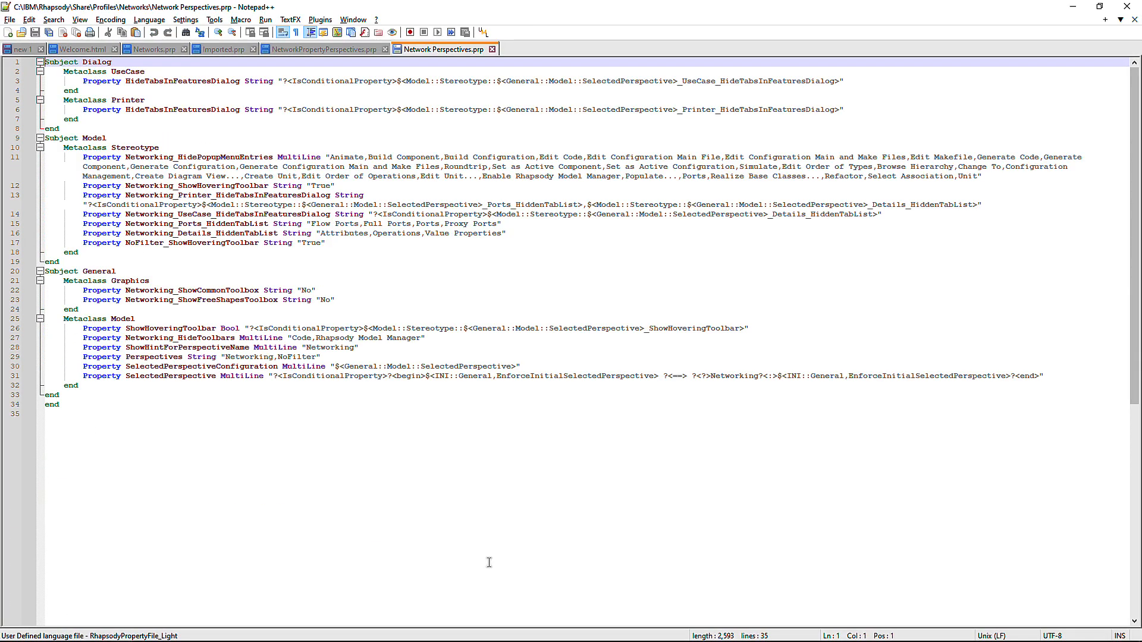